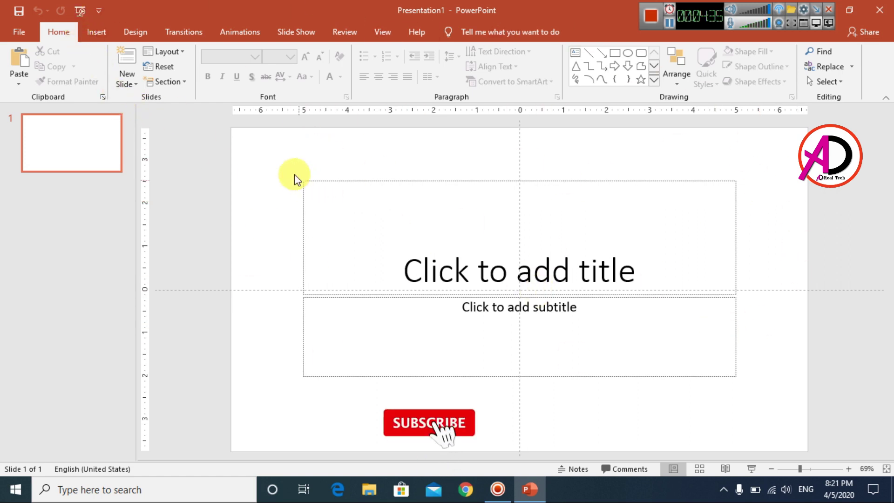
- Delete the title and subtitle placeholders from the first slide
mouse_move(277, 149)
left_mouse_down()
mouse_move(514, 312)
mouse_move(808, 433)
mouse_move(806, 426)
left_mouse_up()
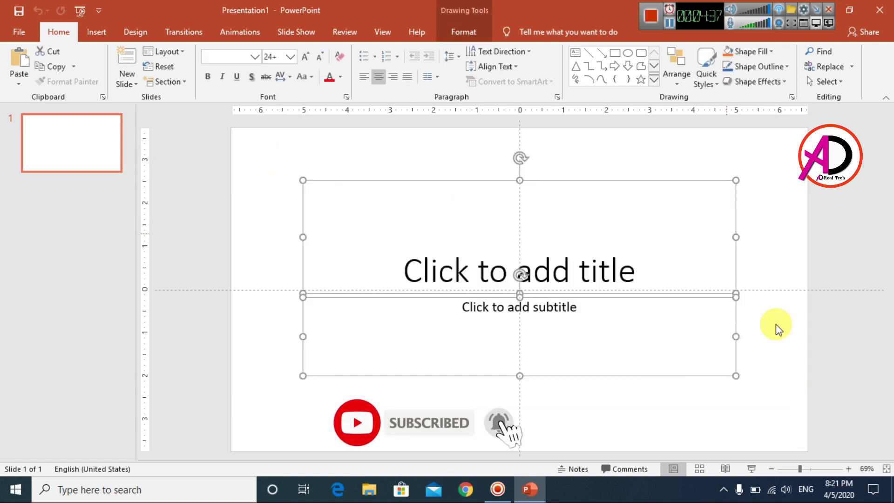
key("Delete")
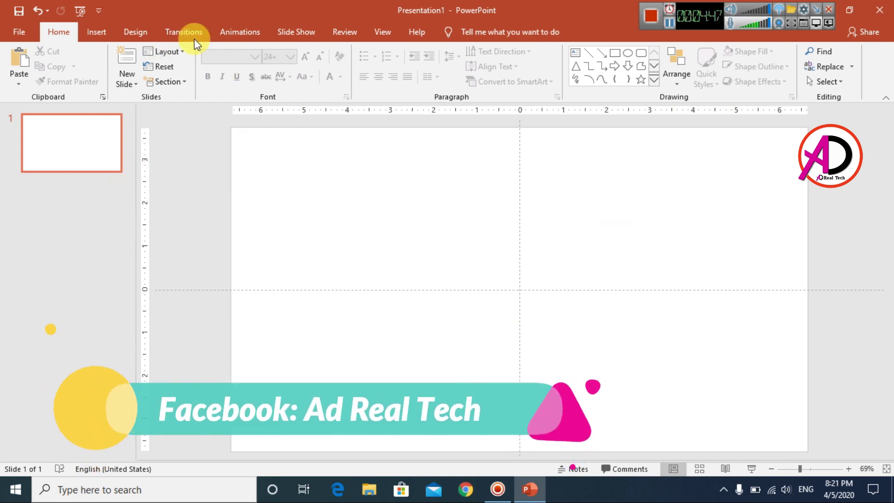
- Insert the dalmatian-puppy-running-on-beach picture from the Desktop onto the slide
left_click(103, 33)
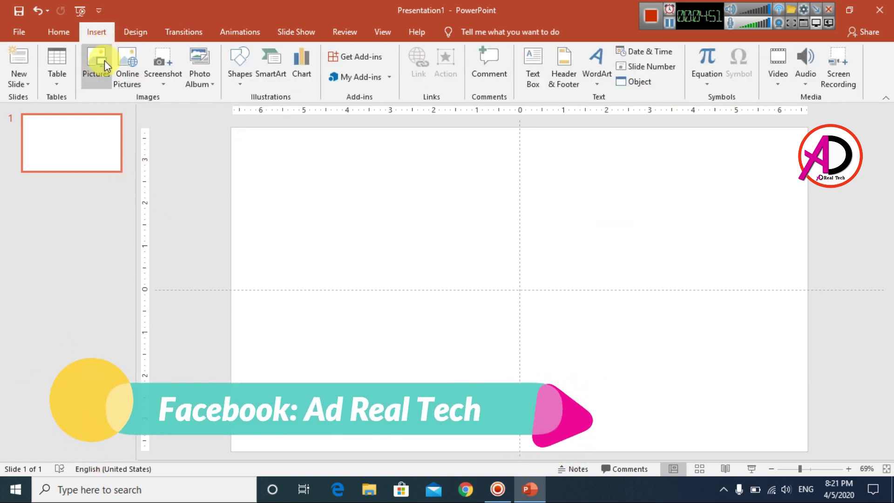
left_click(104, 60)
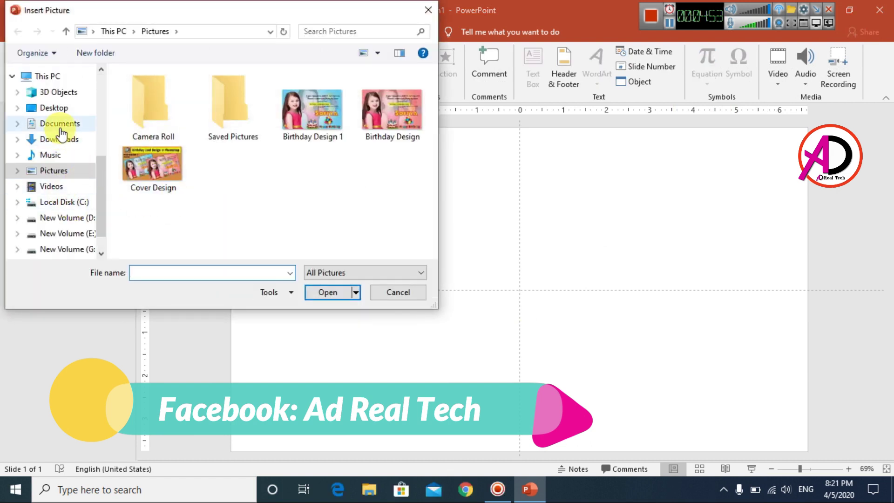
left_click(53, 108)
scroll(432, 139, "down", 3)
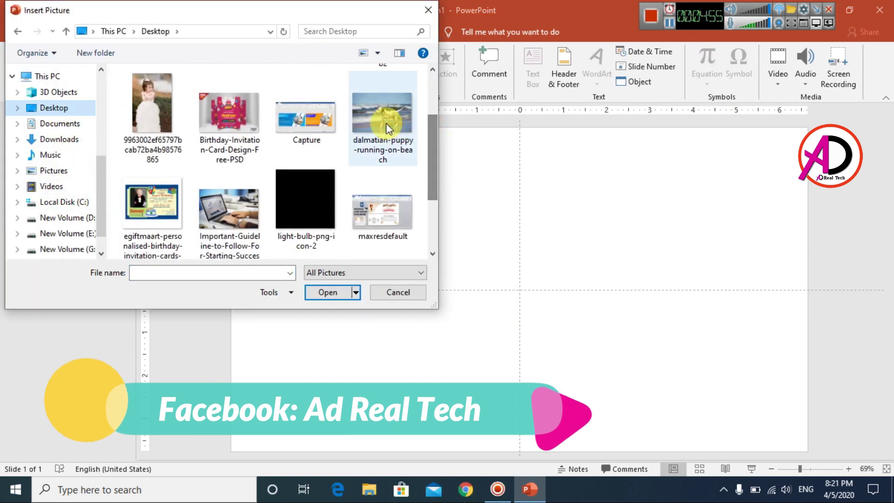
left_click(387, 125)
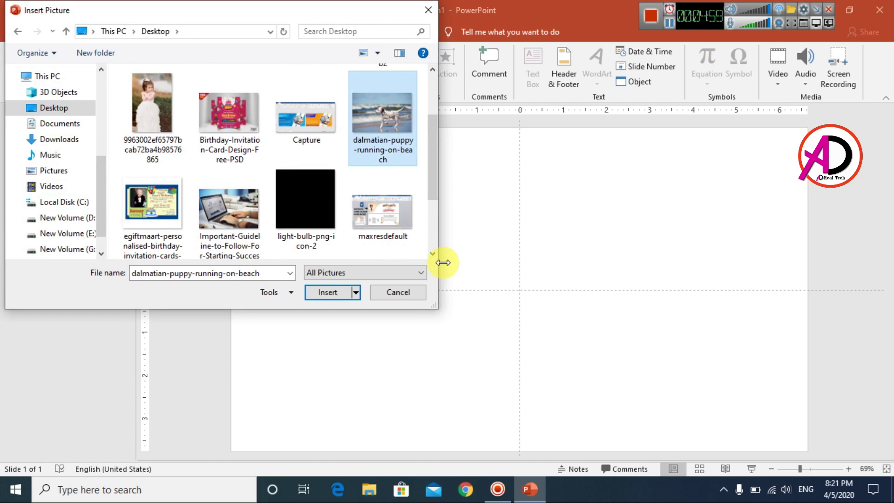
left_click(337, 293)
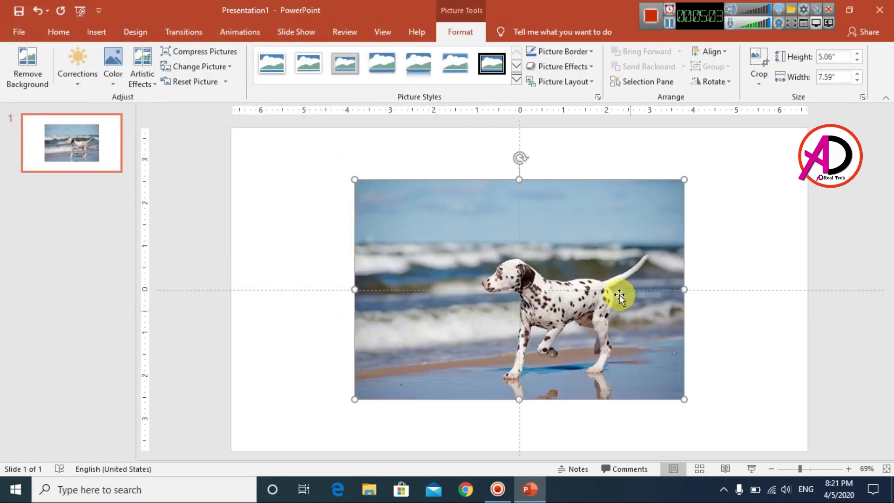
- Flip the dalmatian photo horizontally so the dog faces right
left_click(725, 86)
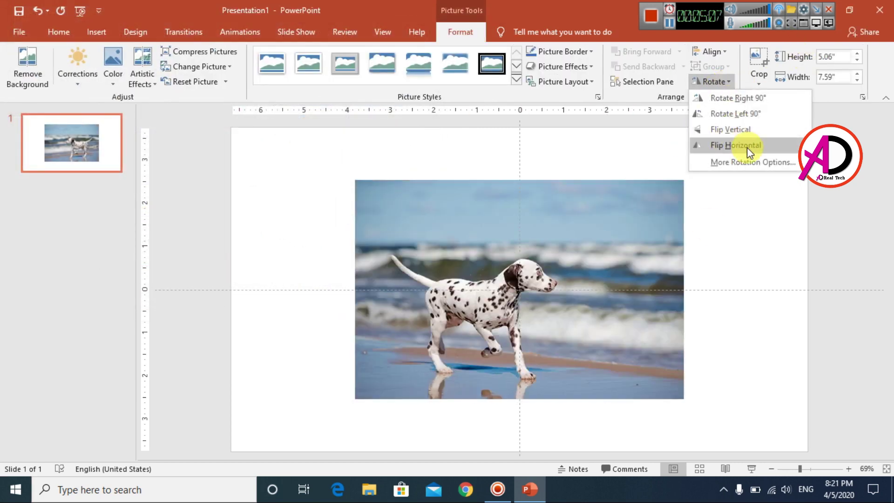
left_click(747, 147)
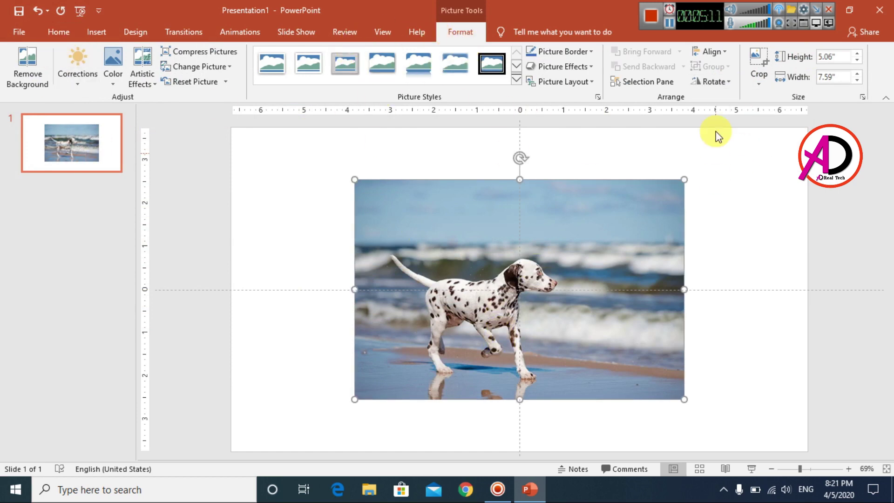
left_click(727, 83)
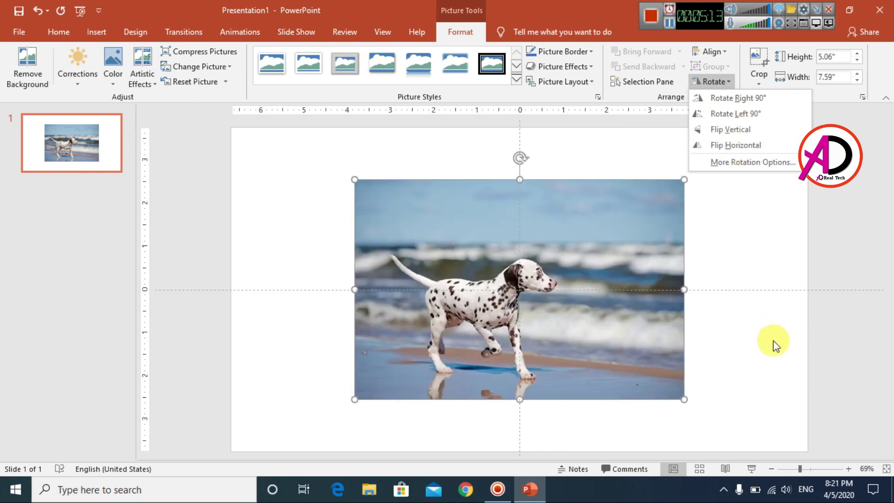
left_click(775, 353)
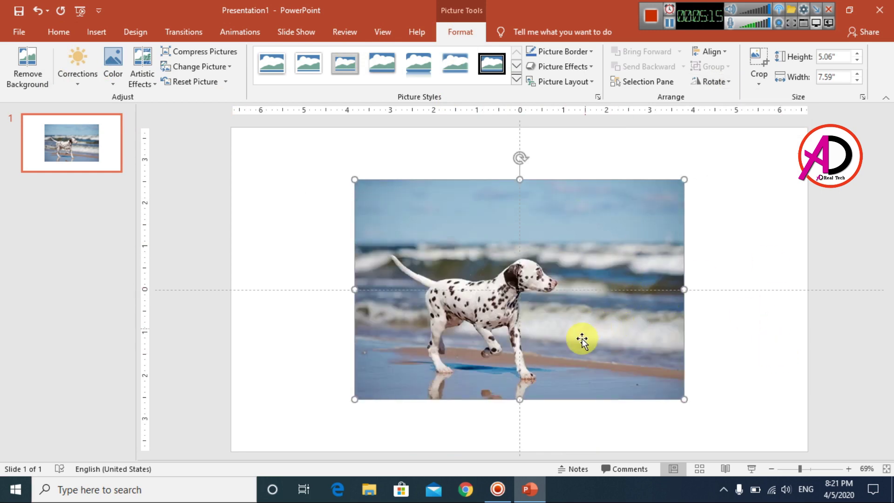
- Move the photo left, duplicate it with Ctrl+D, and place the copy on the right
left_click_drag(620, 345, 541, 345)
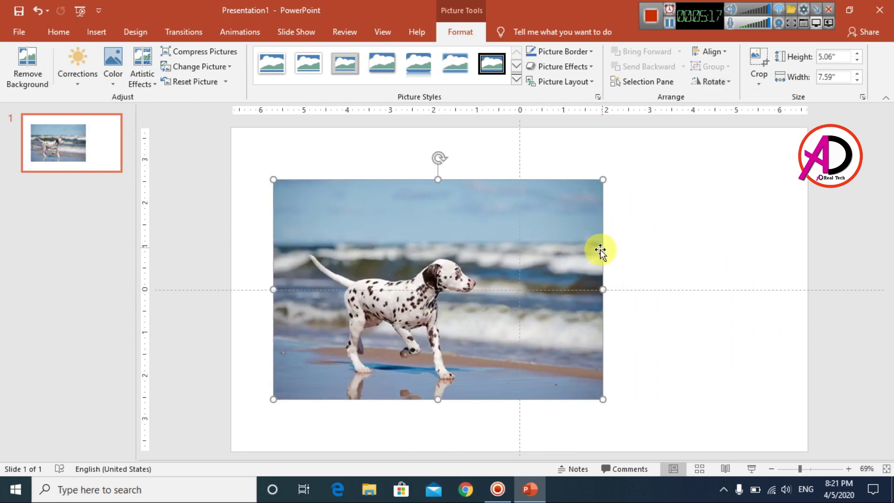
key("ctrl+d")
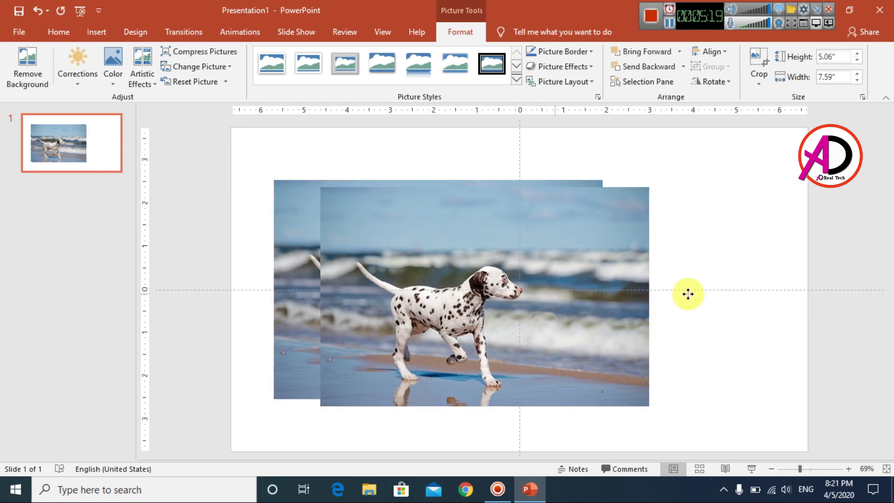
left_click_drag(687, 294, 852, 297)
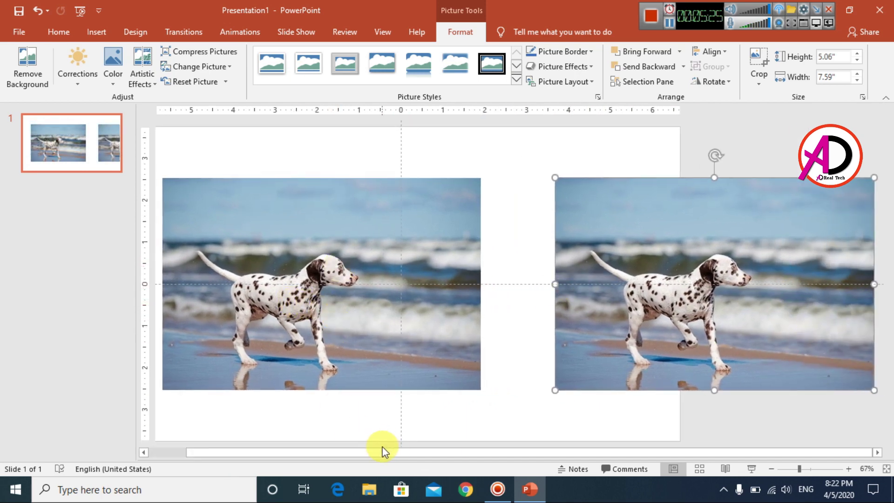
left_click_drag(382, 452, 356, 453)
left_click(398, 305)
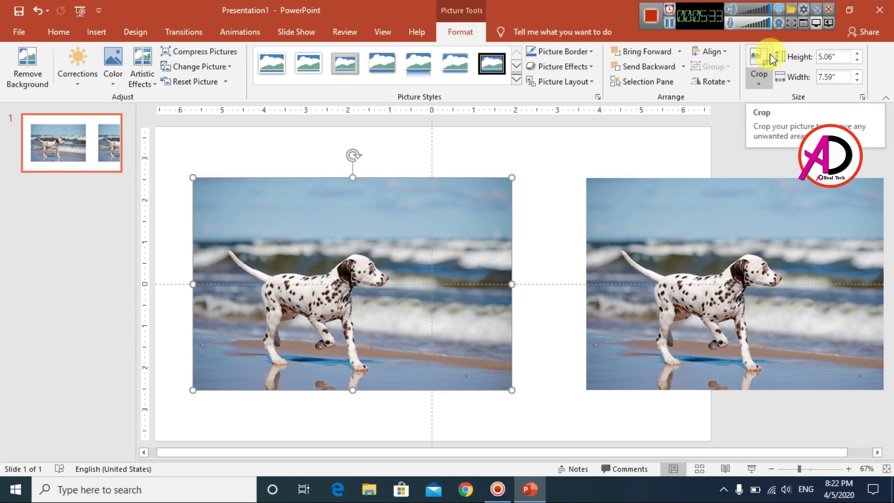
- Crop the top and right off the left photo, leaving a 1.58" by 6.42" paws-and-beach strip
left_click(759, 60)
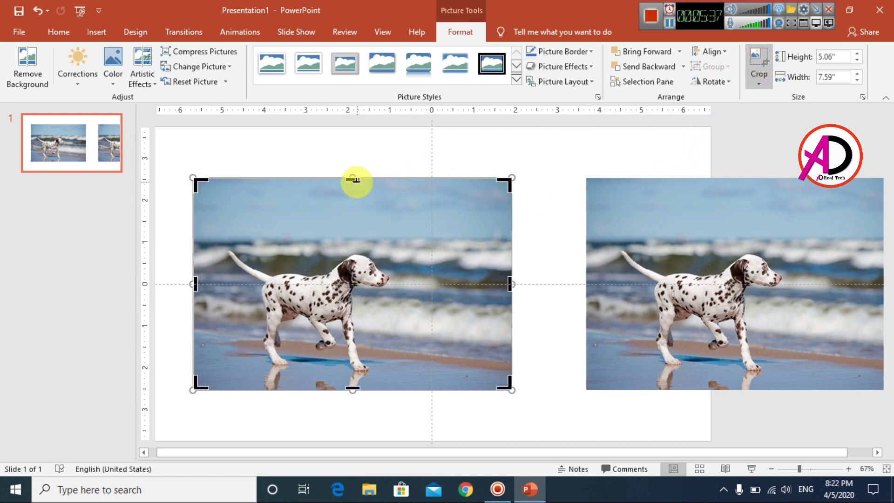
left_click_drag(356, 180, 344, 323)
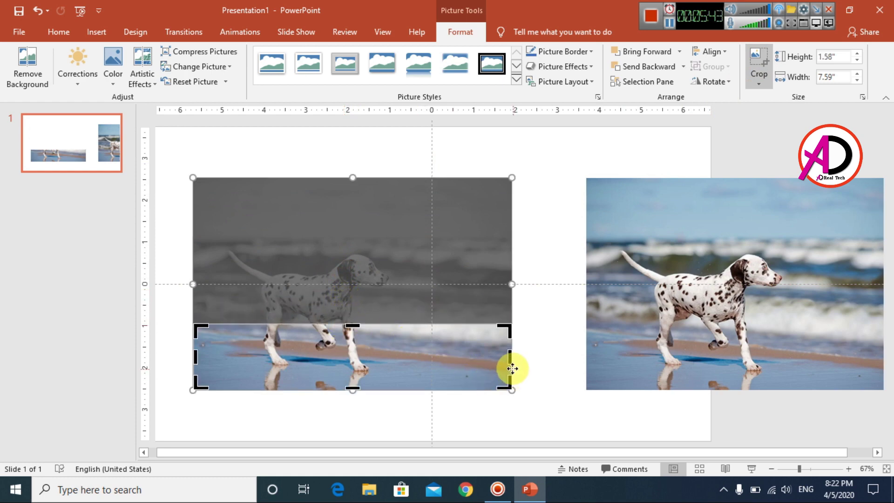
left_click_drag(510, 363, 462, 360)
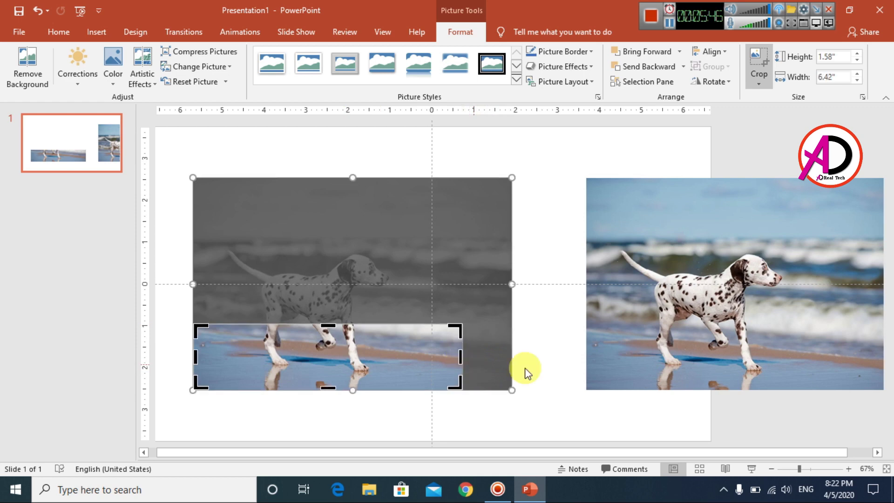
left_click(566, 376)
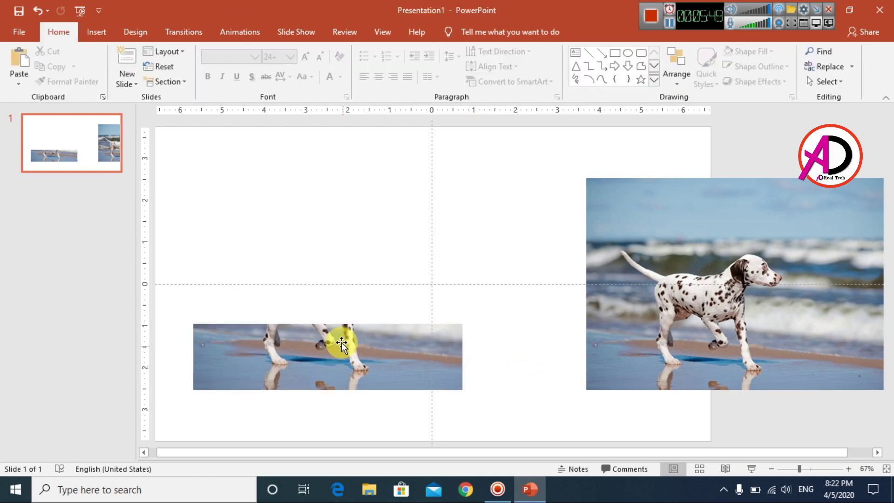
- Frame the strip with Beveled Matte, White and crop it to a trapezoid with a narrower top
left_click_drag(340, 343, 336, 319)
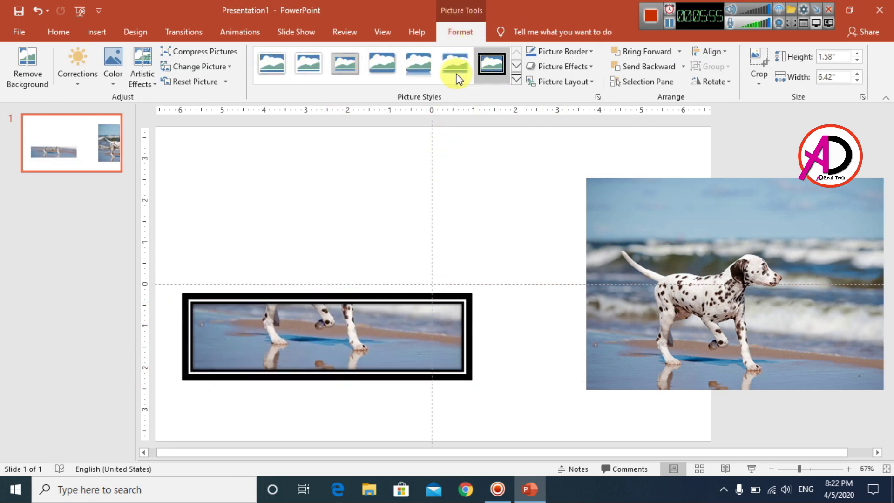
left_click(310, 68)
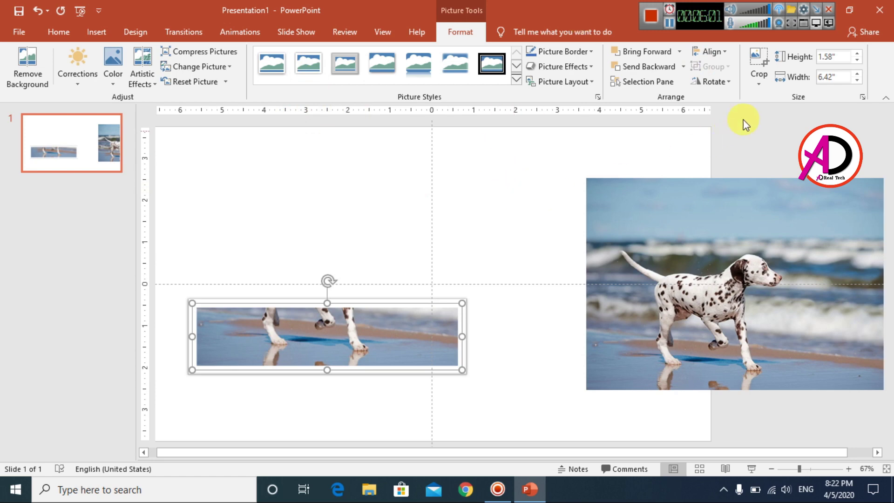
left_click(759, 80)
mouse_move(775, 114)
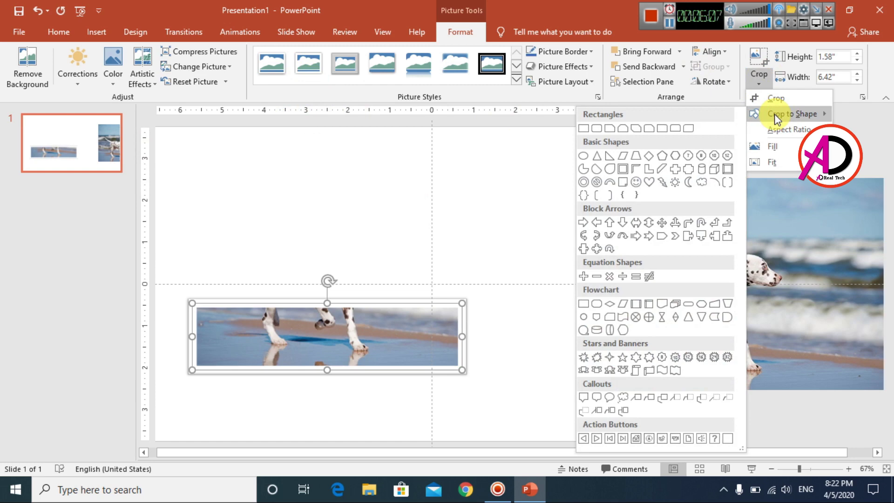
left_click(638, 161)
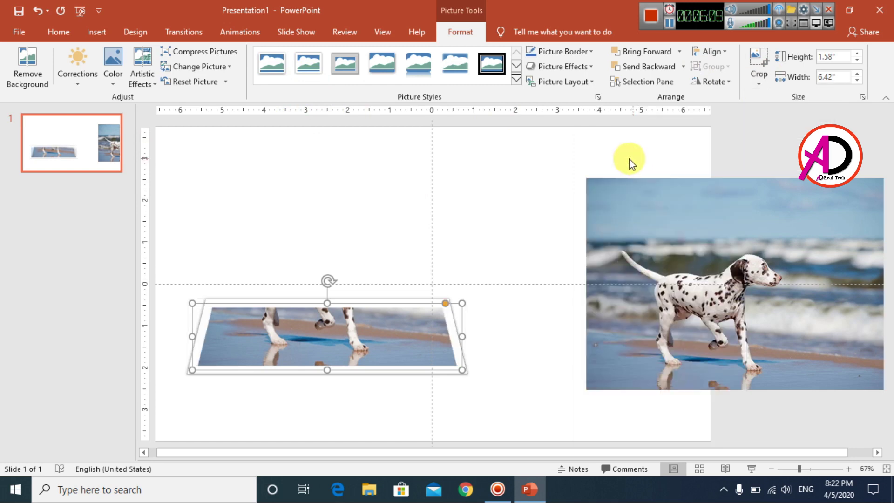
left_click_drag(446, 305, 409, 308)
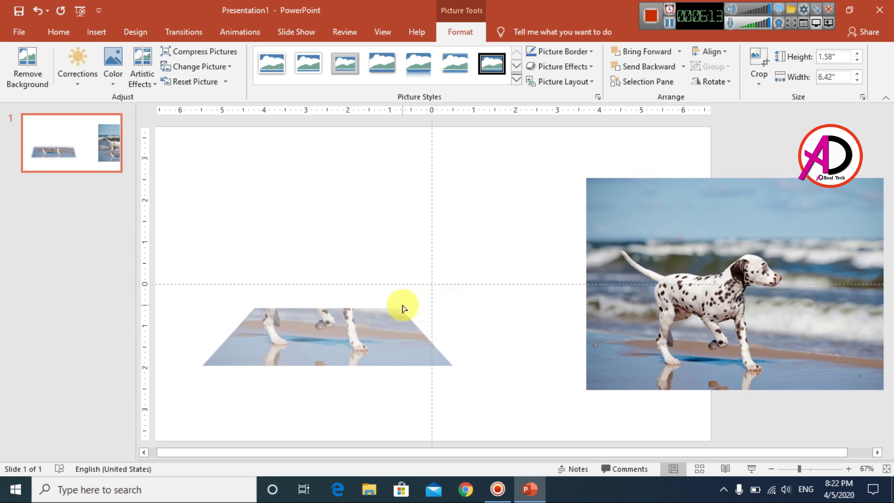
key("ctrl+y")
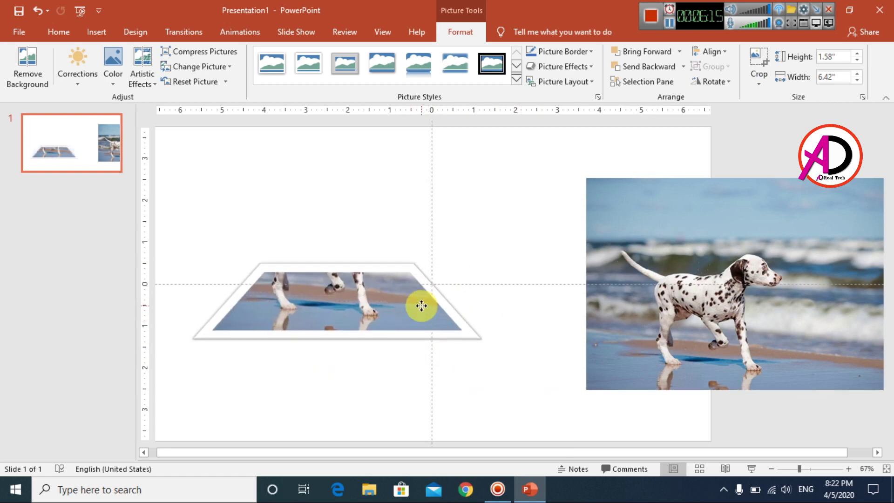
left_click(467, 384)
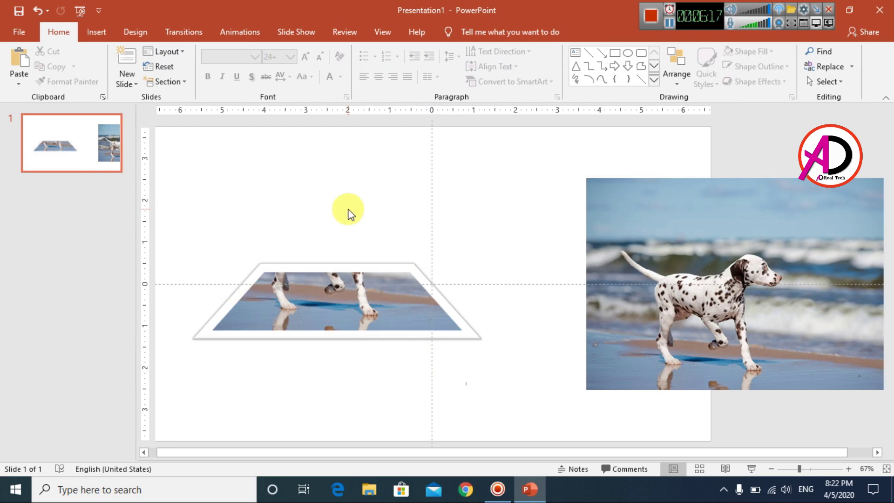
- Shift the trapezoid floor left and set the full dalmatian photo beside it, level with its base
left_click_drag(338, 305, 309, 303)
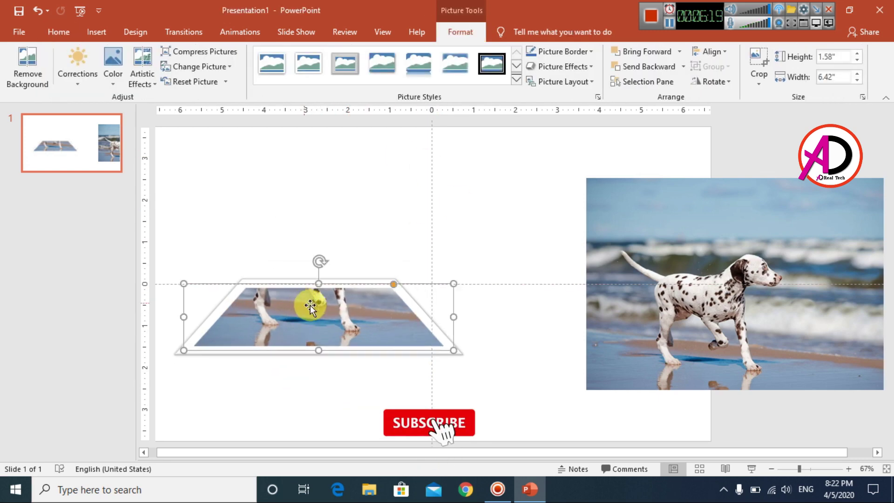
left_click_drag(752, 294, 641, 257)
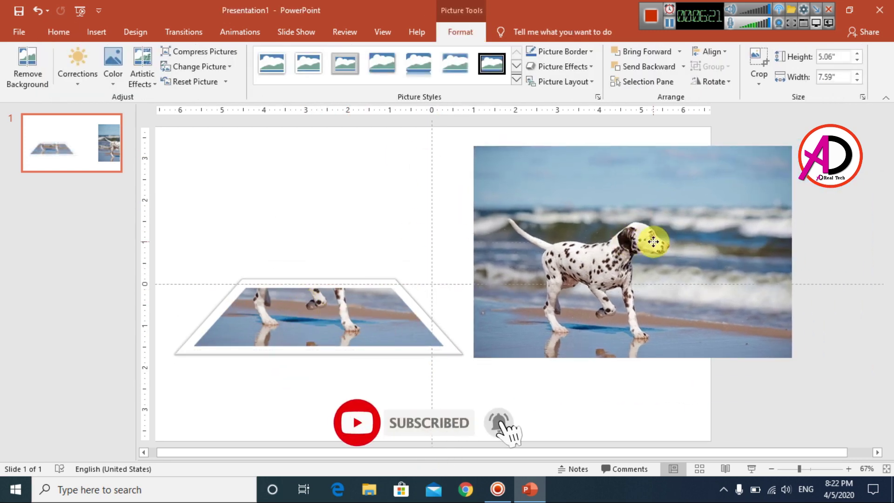
left_click_drag(634, 293, 677, 276)
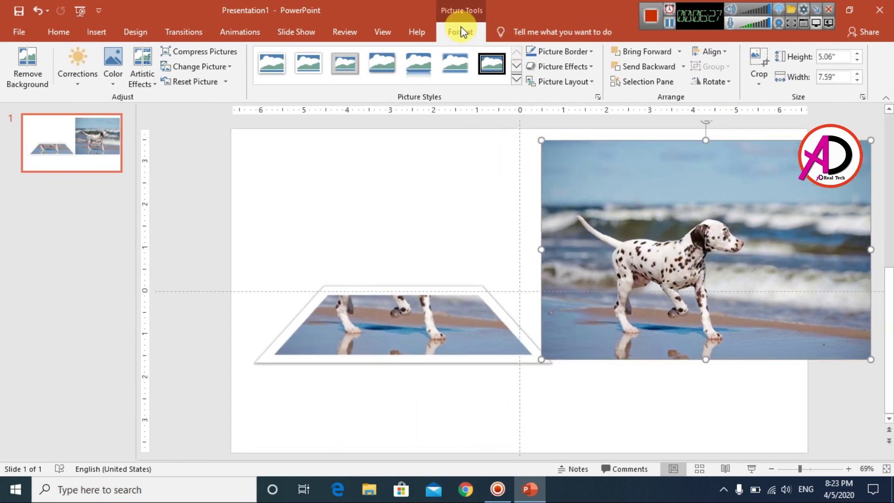
- Start Remove Background on the full photo and stretch the keep marquee to all four edges
left_click(27, 73)
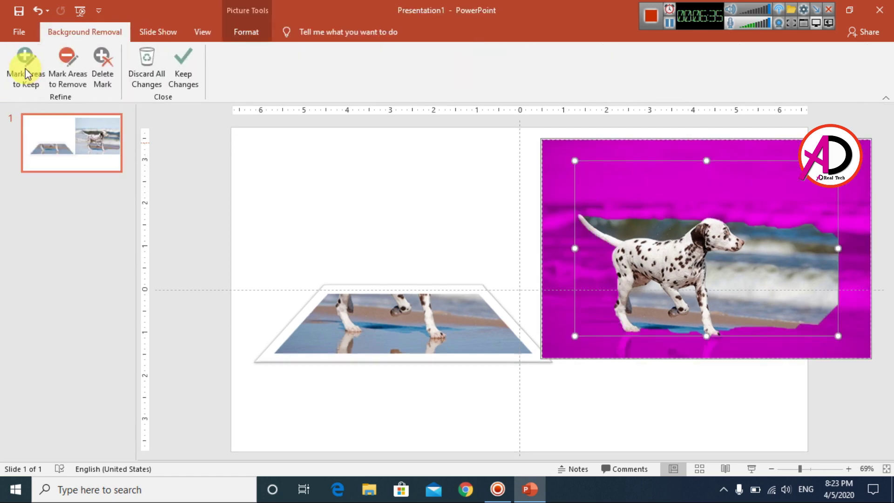
left_click(66, 56)
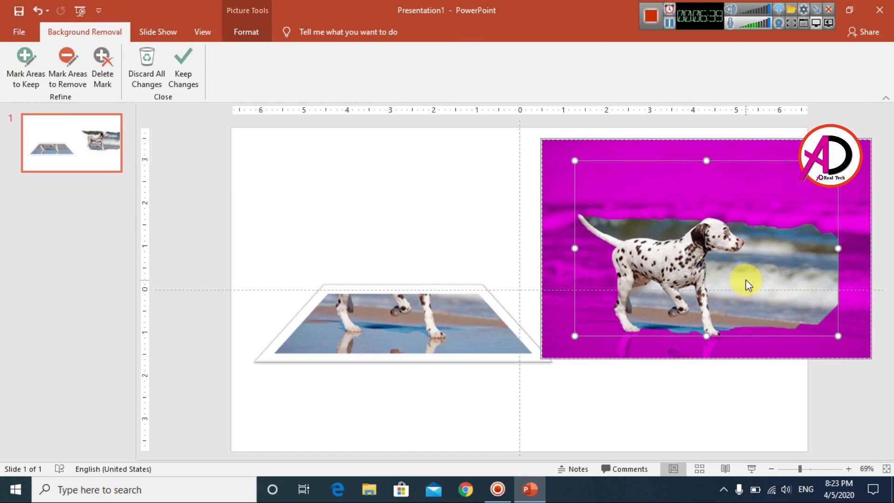
left_click_drag(575, 248, 543, 245)
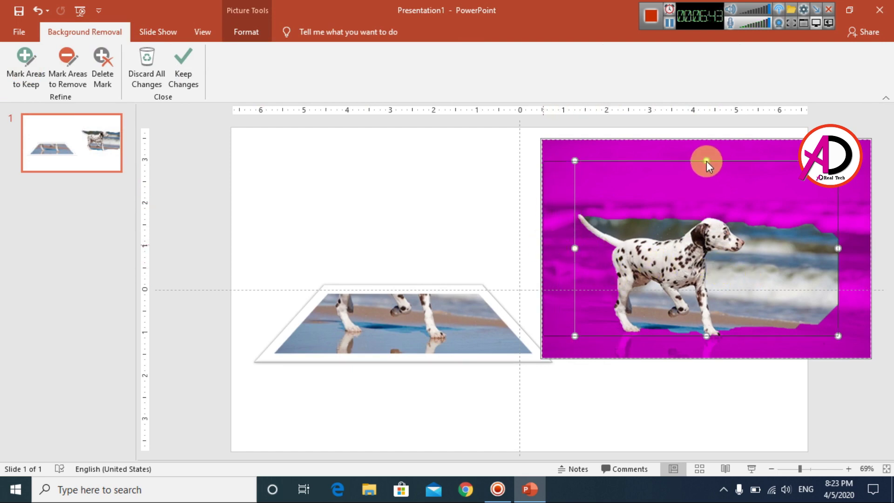
mouse_move(690, 164)
left_mouse_down()
mouse_move(687, 136)
mouse_move(690, 161)
left_mouse_up()
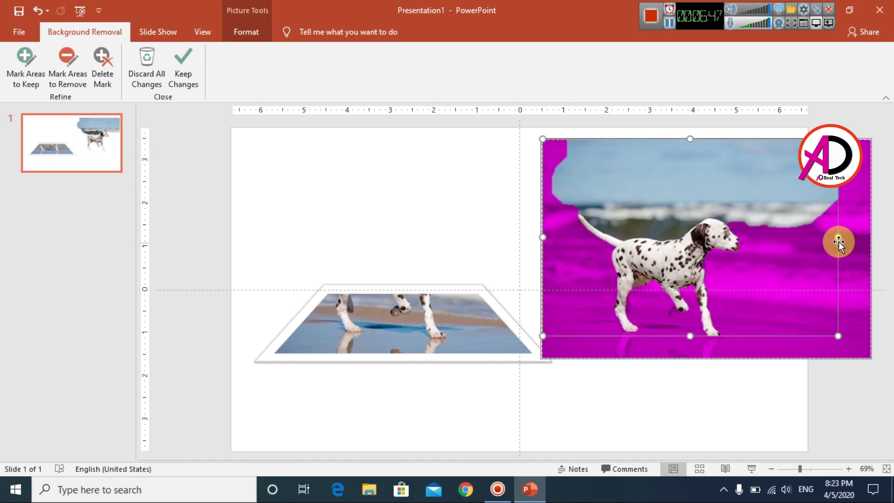
left_click_drag(839, 243, 868, 233)
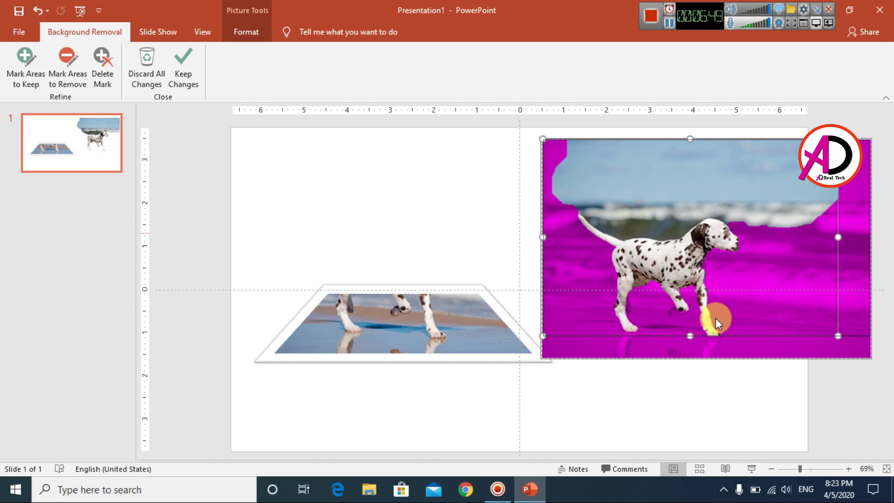
left_click_drag(706, 345, 706, 361)
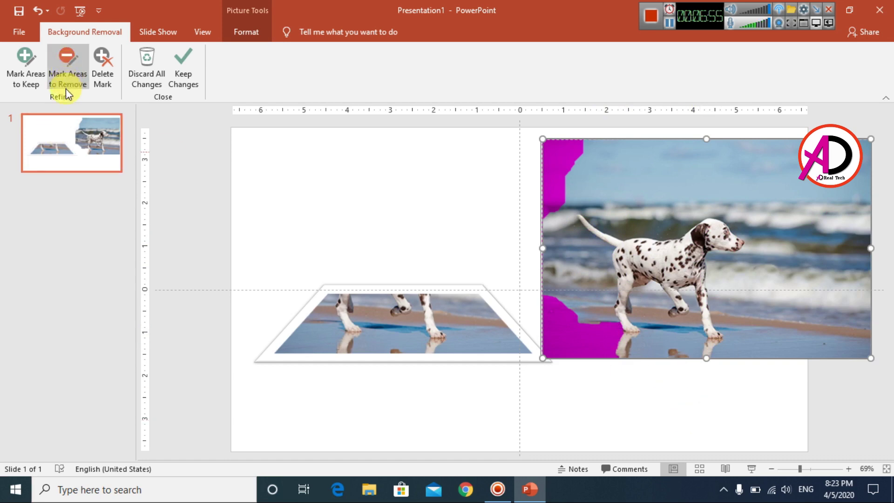
- Mark the sky, sea, left edge, area above the back and the dog's reflection for removal
left_click(64, 66)
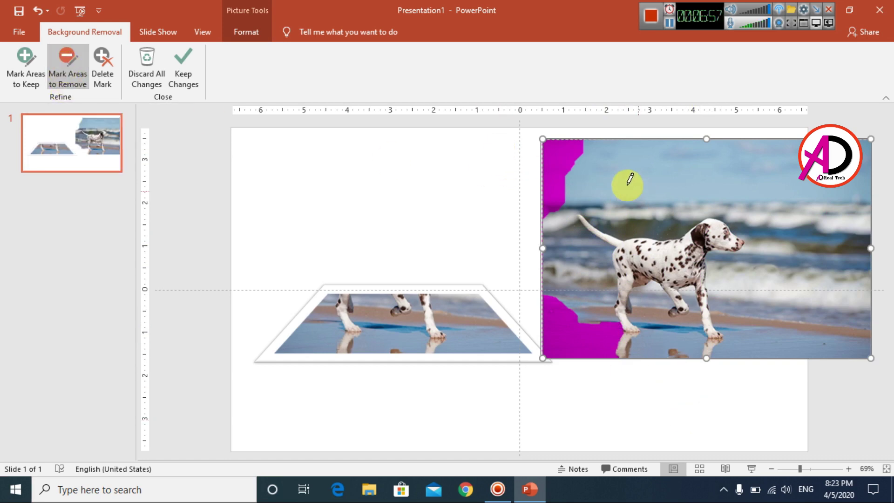
mouse_move(563, 166)
left_mouse_down()
mouse_move(669, 176)
mouse_move(652, 173)
mouse_move(808, 219)
mouse_move(794, 226)
mouse_move(810, 320)
left_mouse_up()
left_click_drag(834, 217, 824, 328)
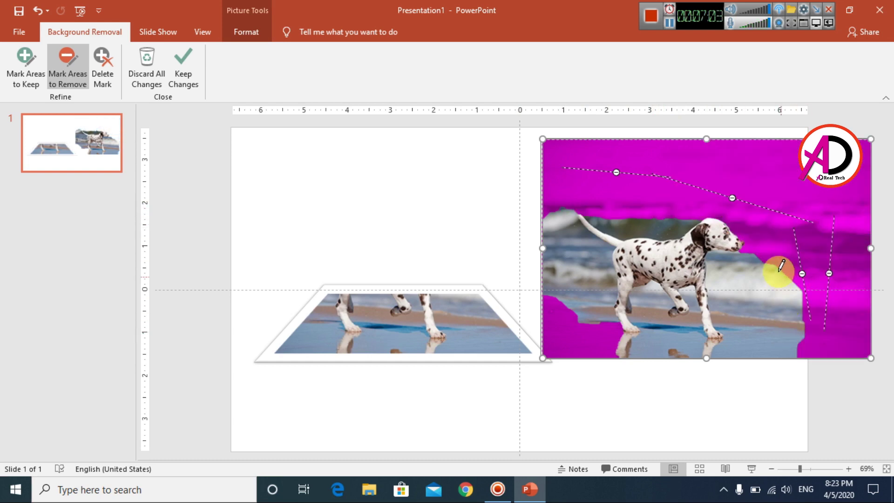
left_click_drag(776, 268, 740, 340)
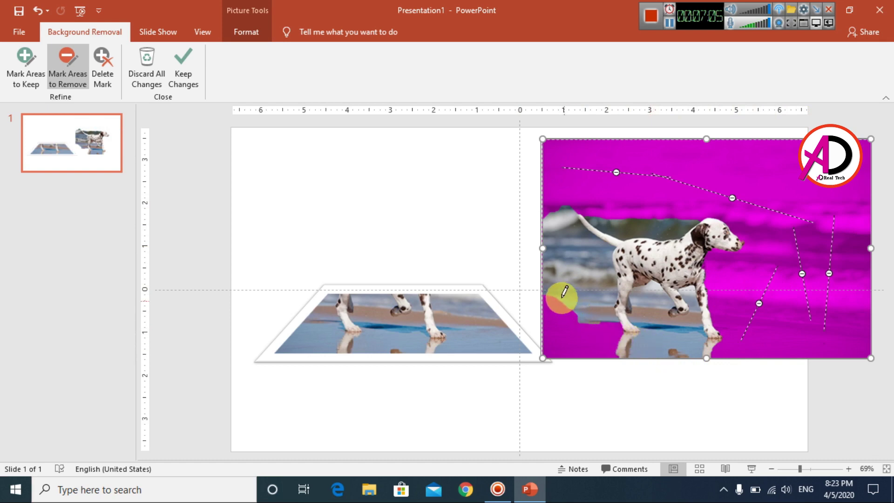
left_click_drag(554, 215, 563, 320)
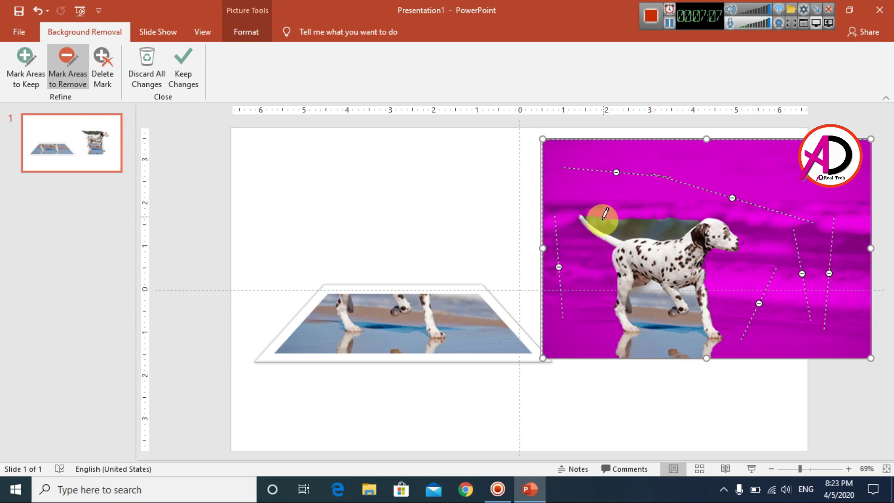
left_click_drag(603, 217, 666, 226)
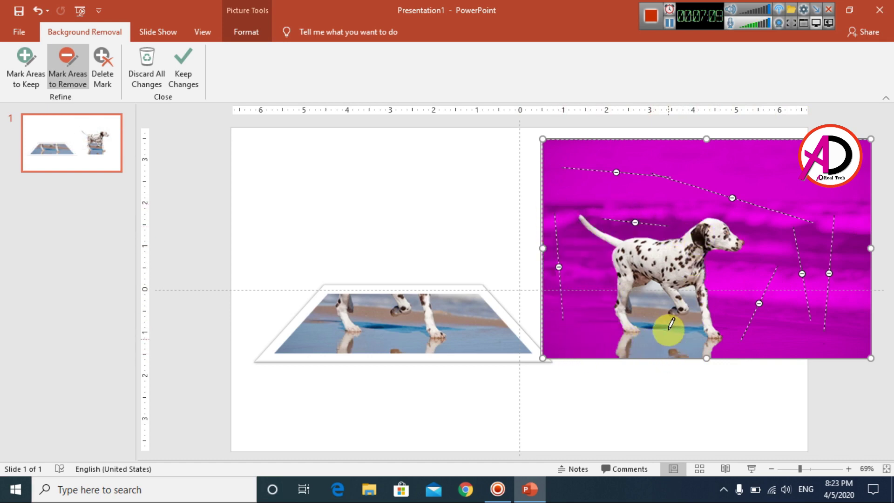
mouse_move(656, 316)
left_mouse_down()
mouse_move(657, 362)
mouse_move(643, 343)
mouse_move(603, 345)
left_mouse_up()
left_click_drag(692, 311, 694, 350)
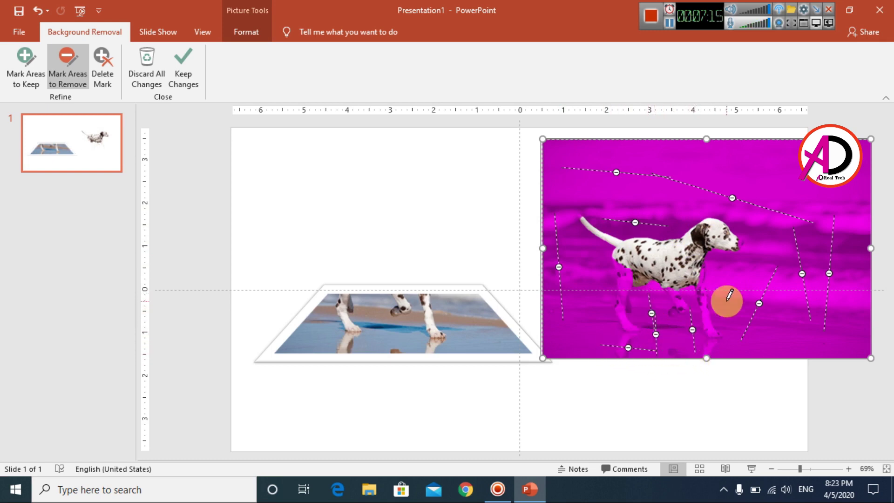
- Mark the water among the legs and below the belly for removal, deleting the mark near the front paw
scroll(736, 300, "up", 5)
scroll(740, 308, "down", 2)
scroll(550, 340, "down", 1)
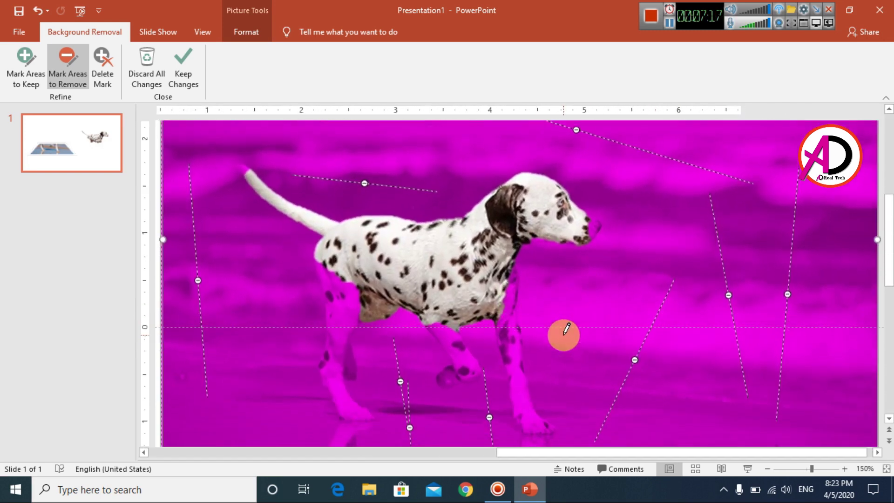
scroll(568, 328, "down", 2)
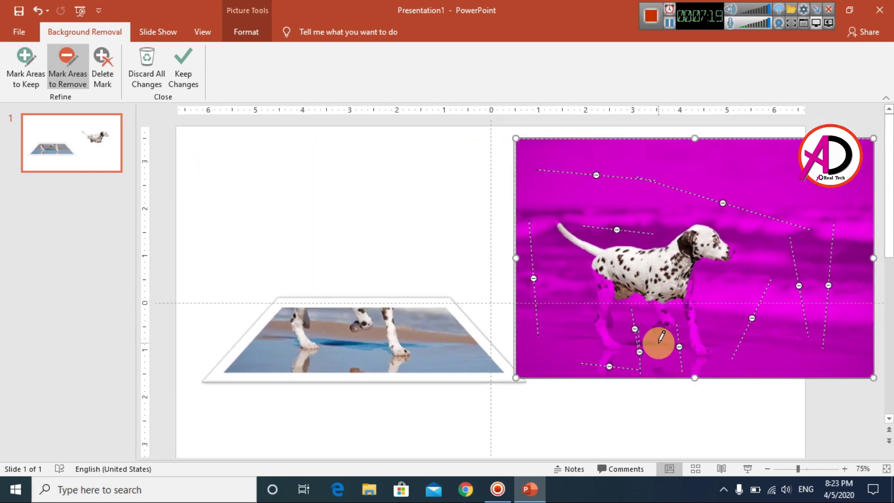
left_click_drag(659, 345, 661, 348)
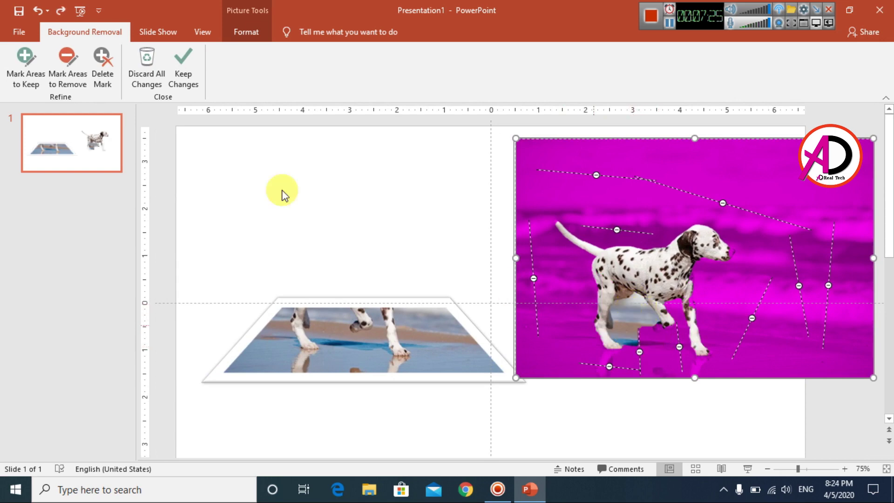
left_click(66, 68)
left_click_drag(633, 303, 637, 336)
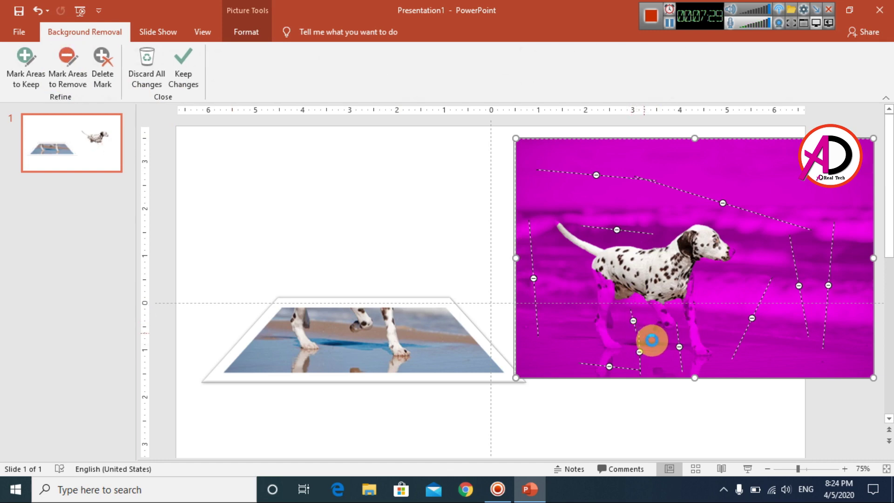
scroll(691, 340, "up", 5)
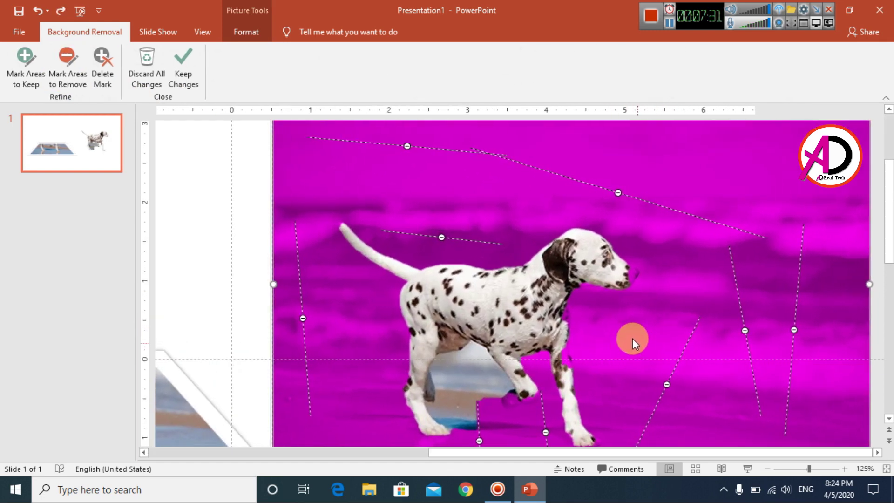
left_click(615, 327)
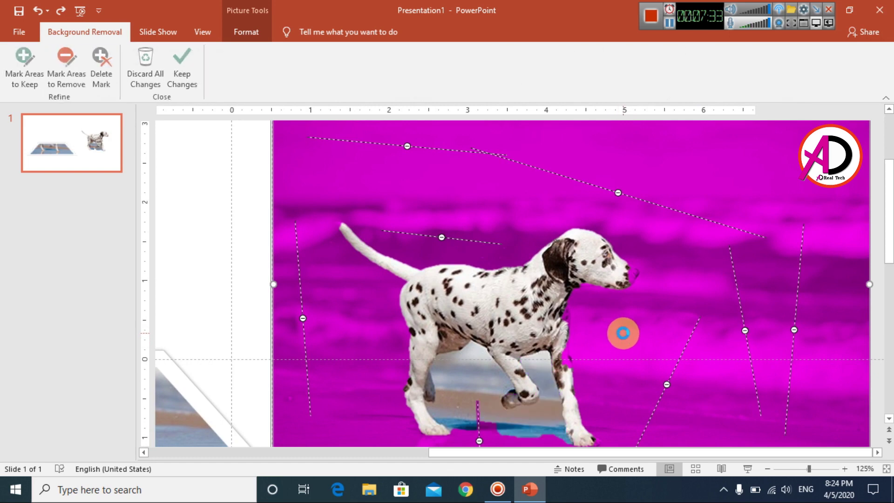
scroll(633, 338, "down", 1)
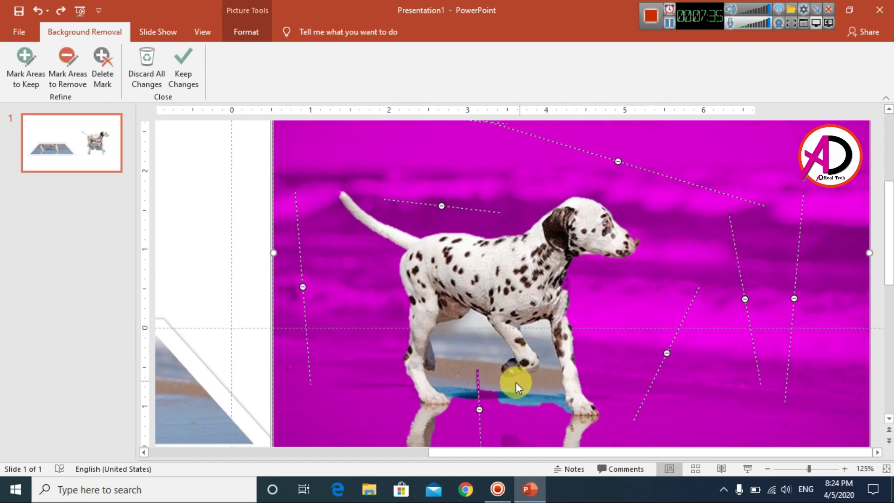
- Mark the beach beside, below and behind the legs for removal, then mark the dog's nose to keep
left_click(68, 75)
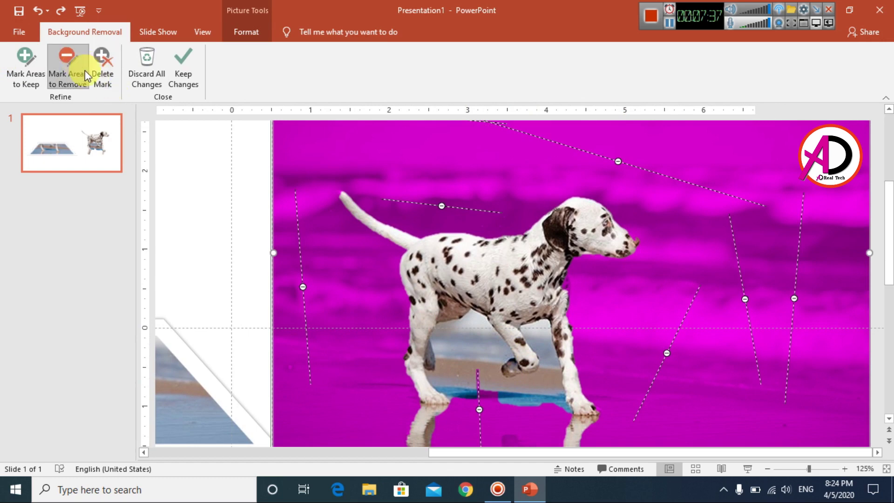
scroll(569, 343, "down", 5)
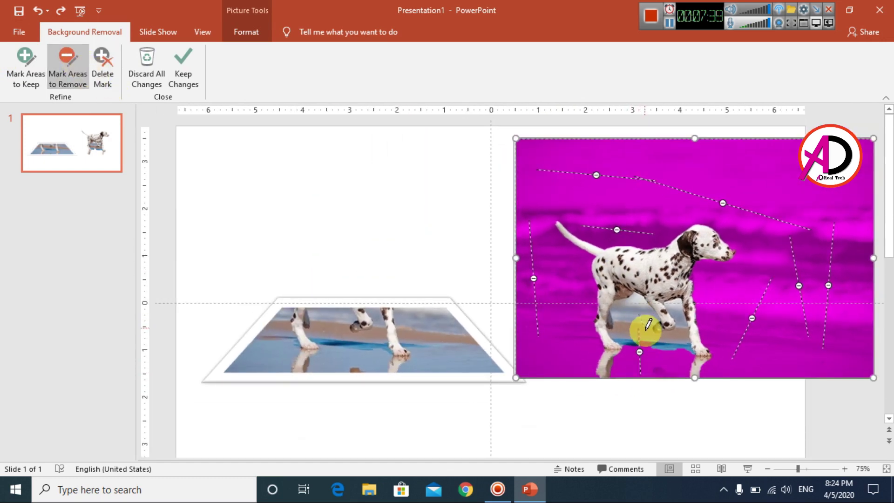
left_click_drag(650, 333, 647, 334)
key("ctrl+z")
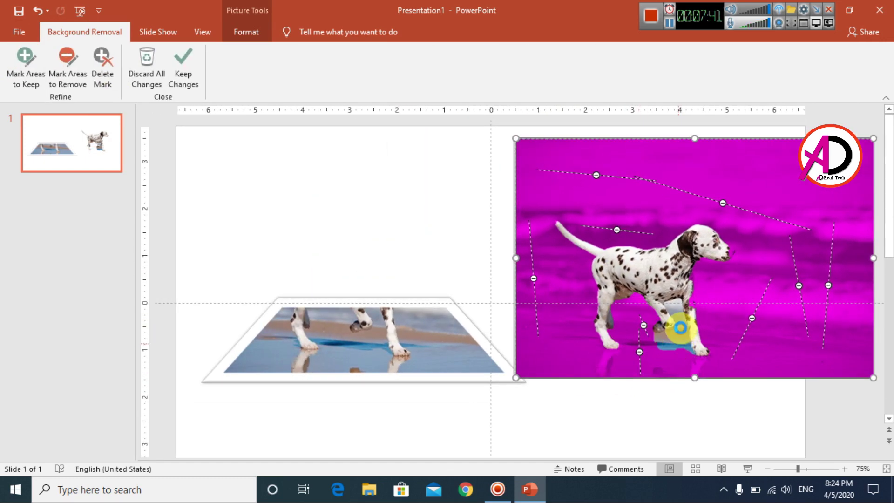
left_click(65, 60)
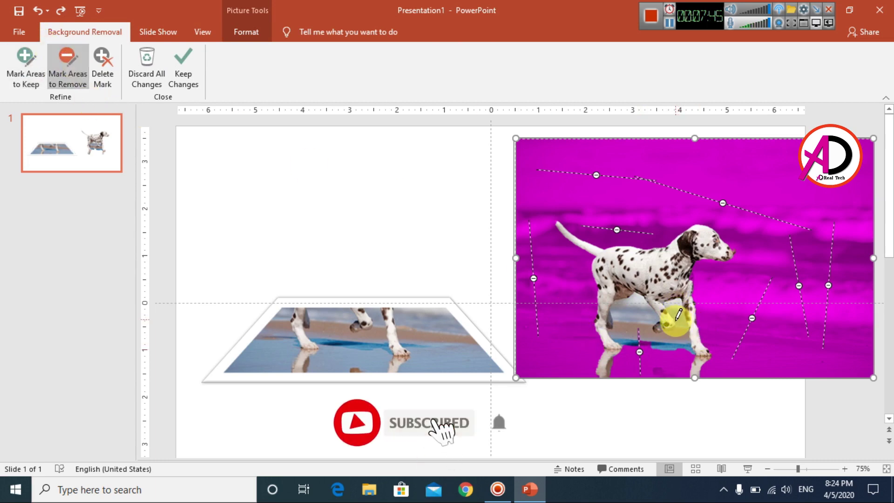
left_click_drag(676, 310, 680, 335)
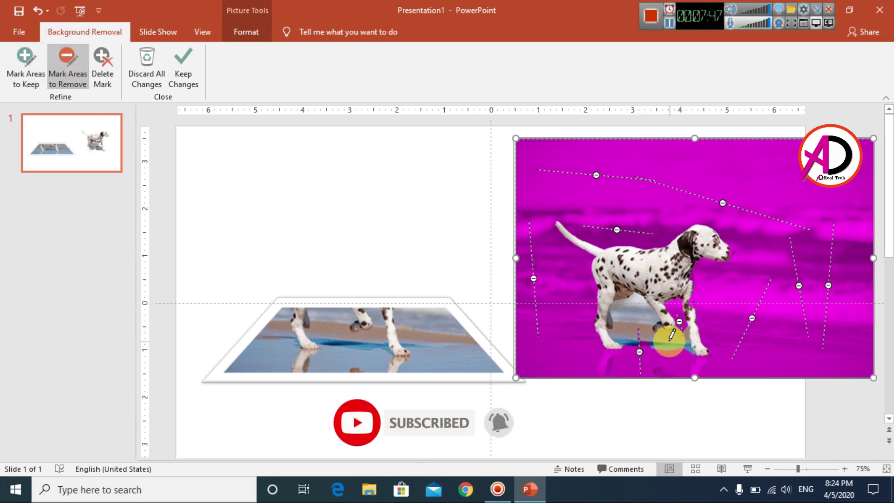
left_click(670, 343)
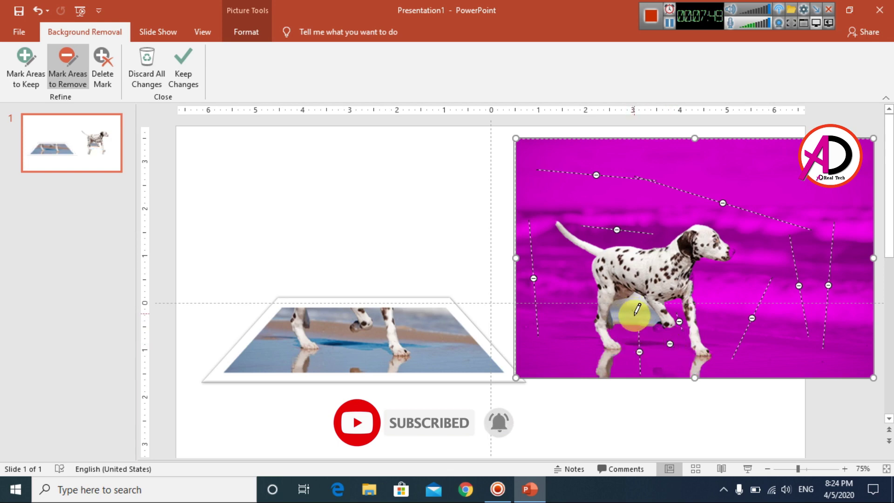
left_click_drag(634, 311, 638, 325)
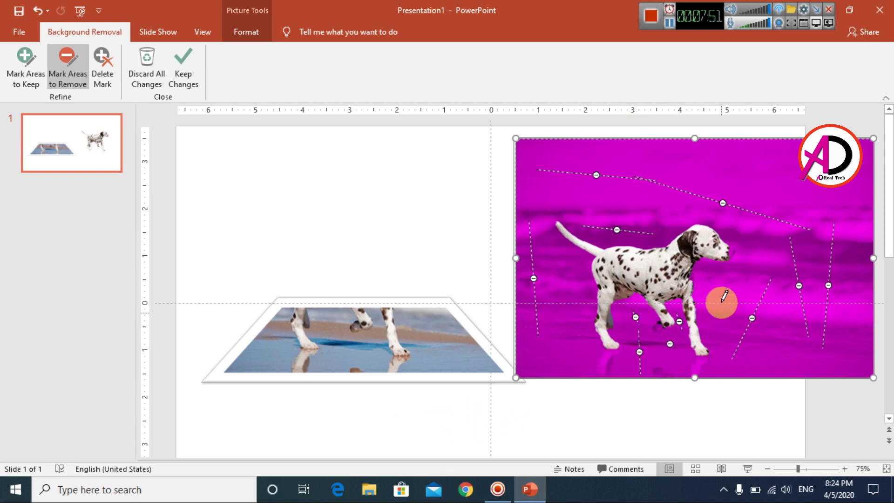
left_click(26, 69)
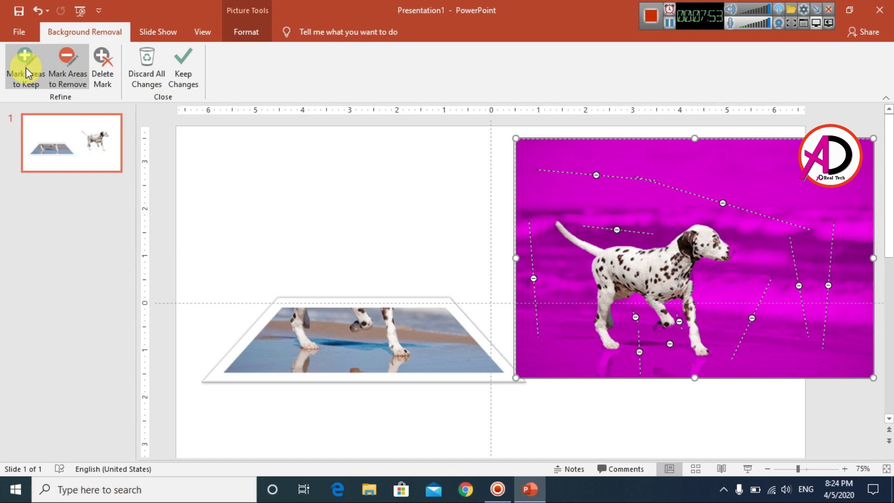
left_click(729, 257)
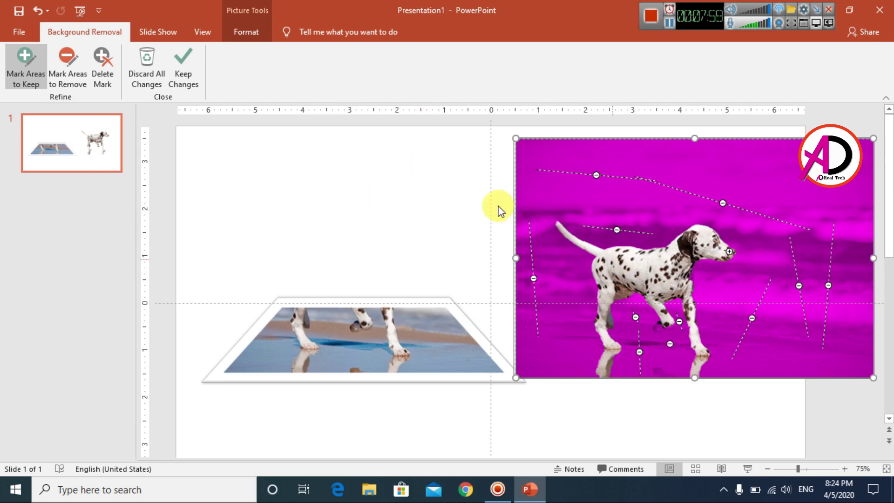
- Keep the background removal changes and move the cut-out dog higher on the slide
left_click(407, 187)
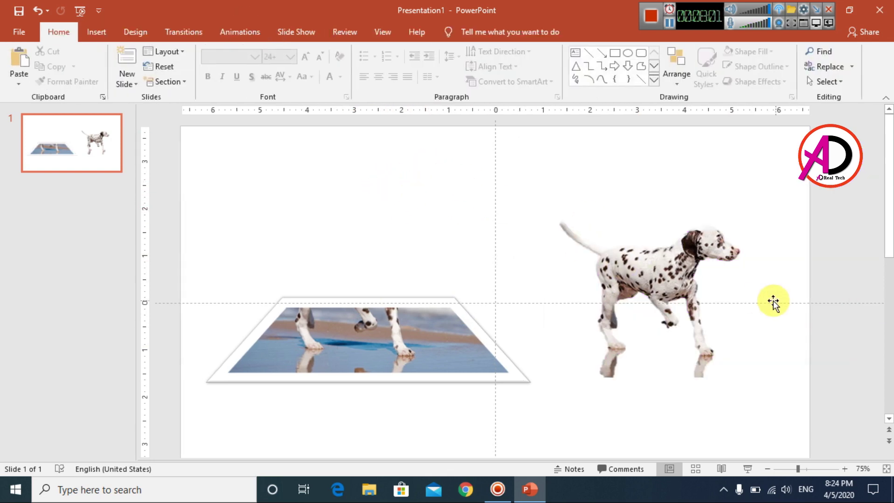
left_click(688, 299)
left_click_drag(688, 299, 661, 247)
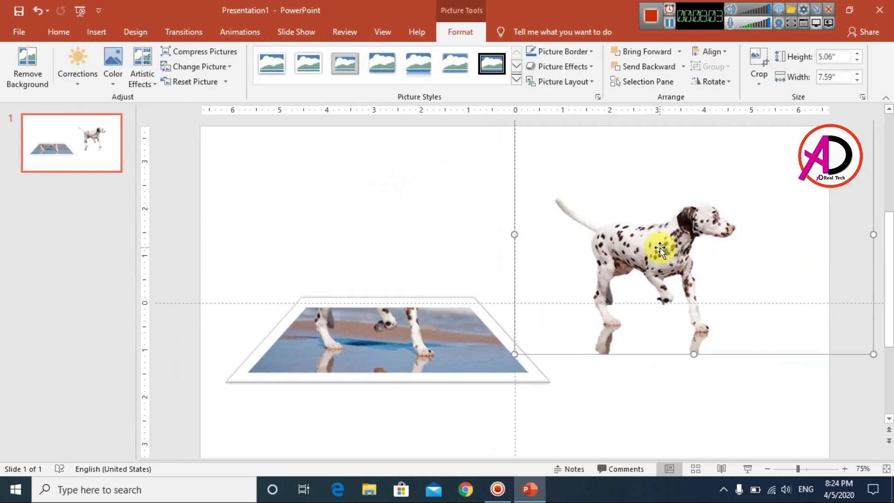
- Crop the empty right side off the dog picture and move it down and left
left_click(756, 58)
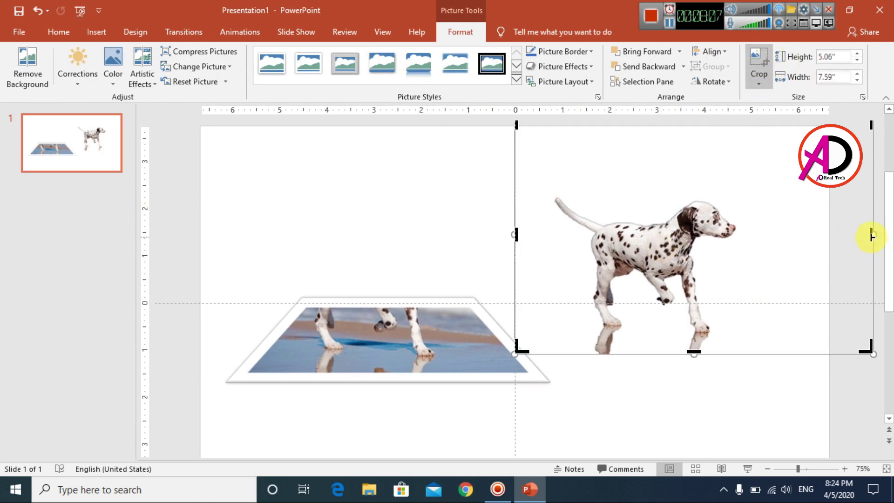
left_click_drag(871, 237, 755, 239)
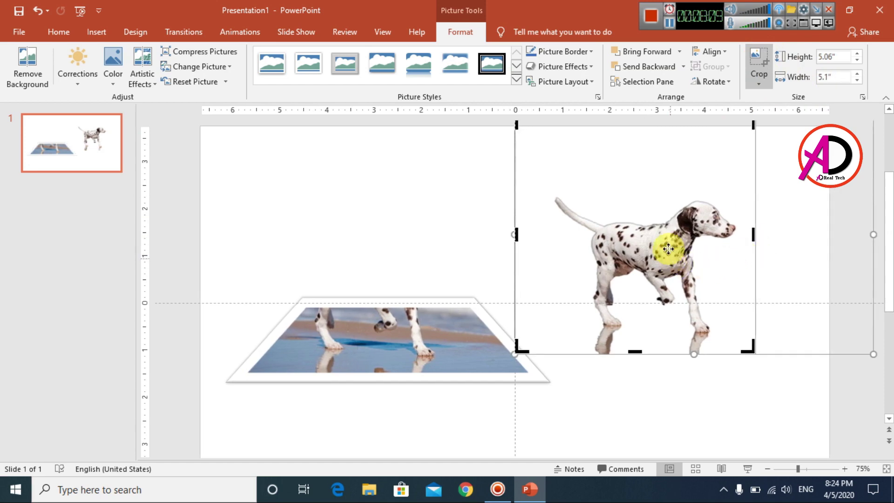
left_click_drag(668, 249, 664, 314)
left_click(585, 244)
key("ctrl+z")
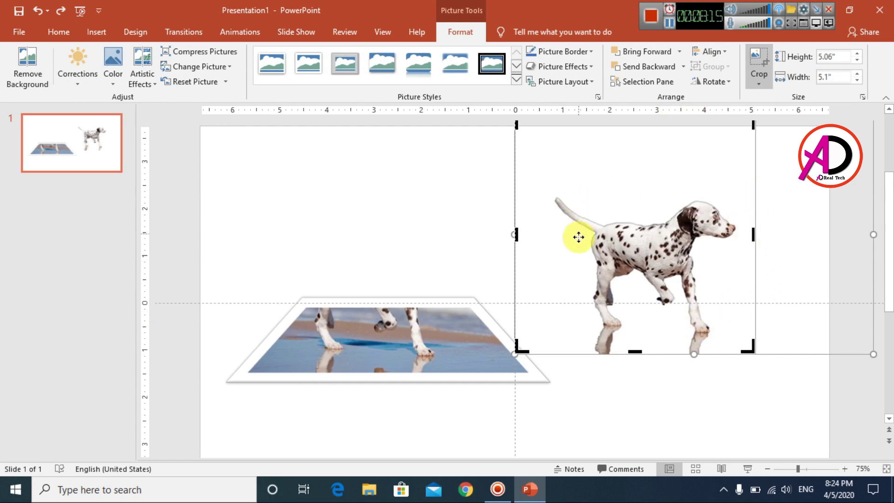
left_click(713, 408)
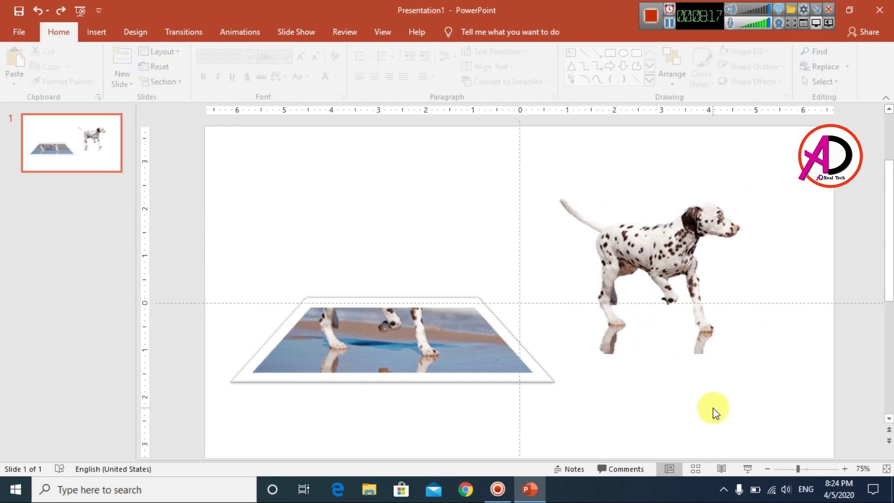
left_click_drag(659, 250, 636, 326)
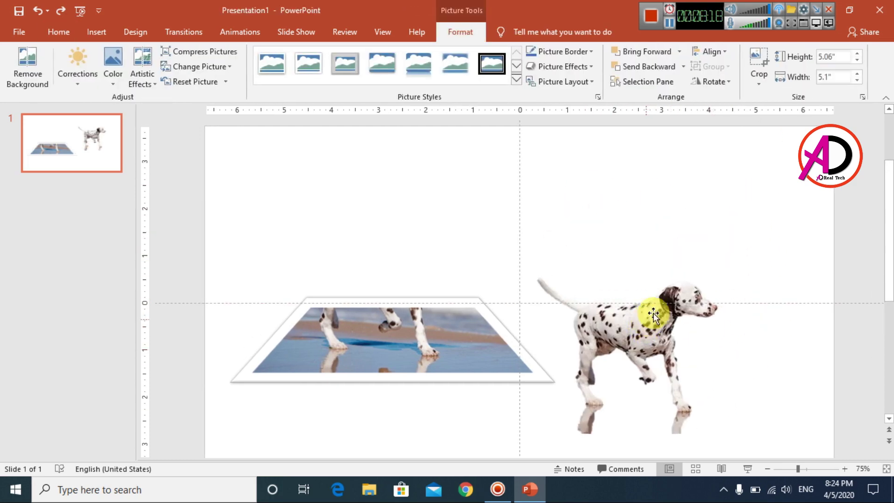
- Crop the empty top and the lower legs off the dog, leaving it 2.04" tall
left_click(762, 60)
left_click_drag(620, 196, 618, 270)
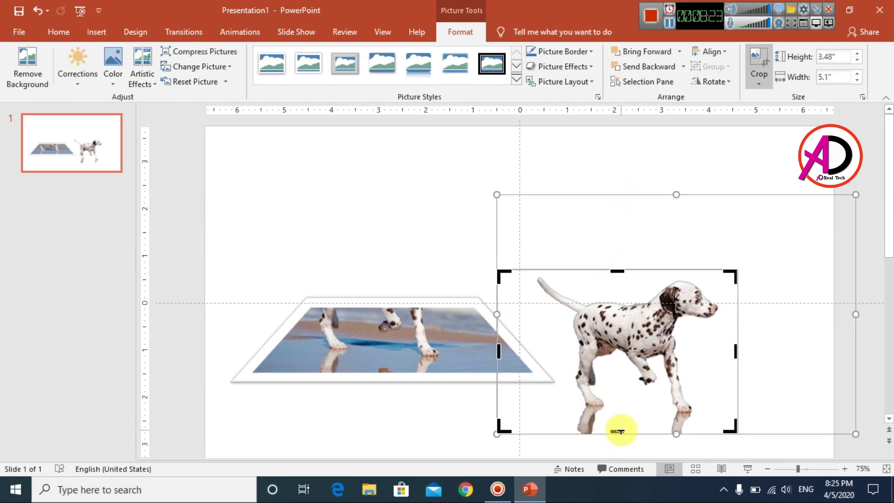
left_click_drag(621, 431, 625, 365)
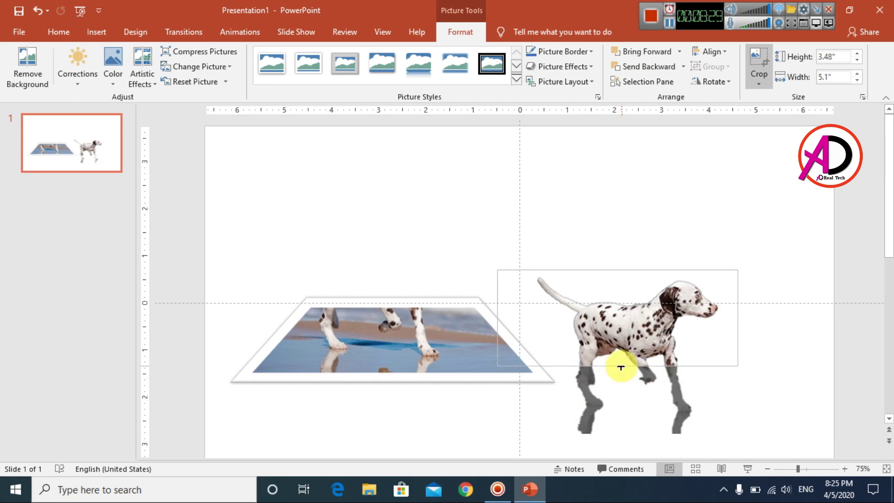
left_click_drag(621, 367, 621, 365)
left_click(878, 349)
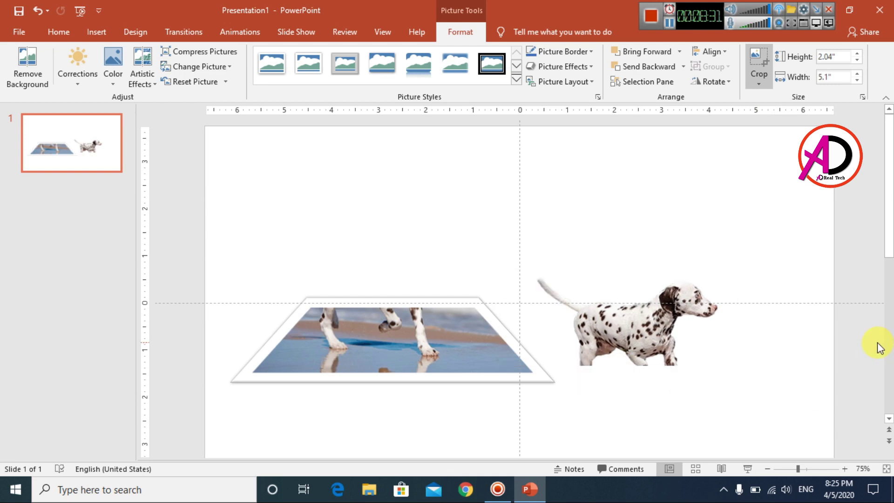
left_click(645, 325)
- Align the cropped dog body with the paws in the beach strip, then select both pictures
left_click_drag(645, 324, 405, 273)
scroll(613, 328, "up", 3, "ctrl")
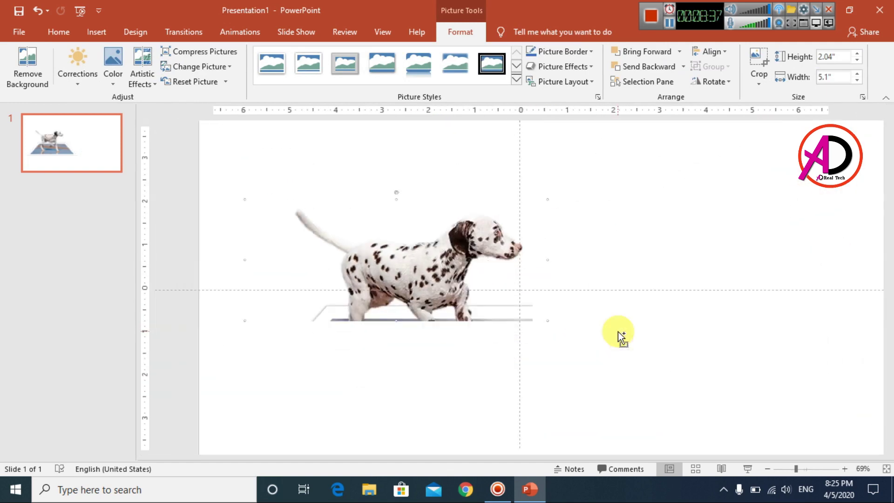
scroll(600, 326, "up", 5, "ctrl")
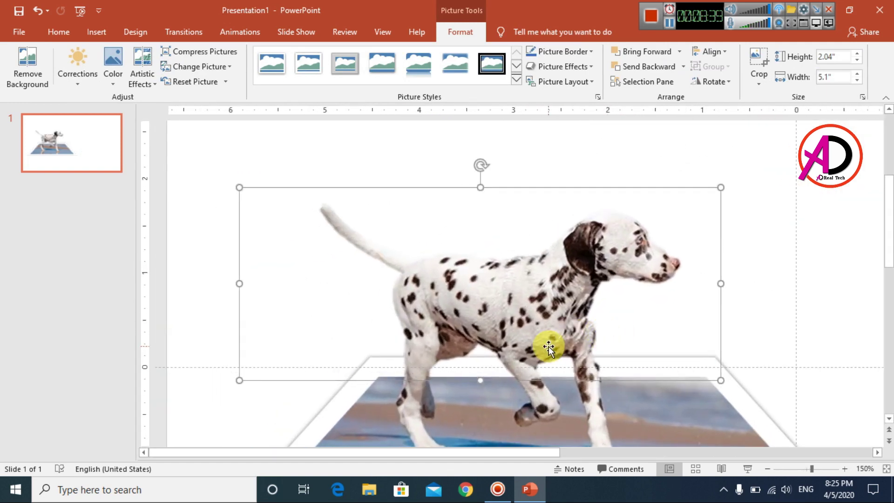
left_click(816, 318)
scroll(814, 316, "down", 8)
scroll(723, 317, "up", 3)
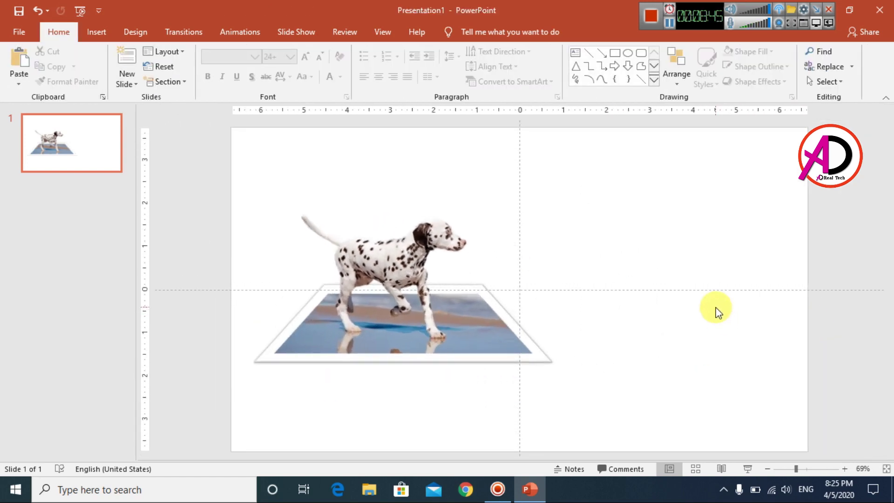
left_click(419, 256)
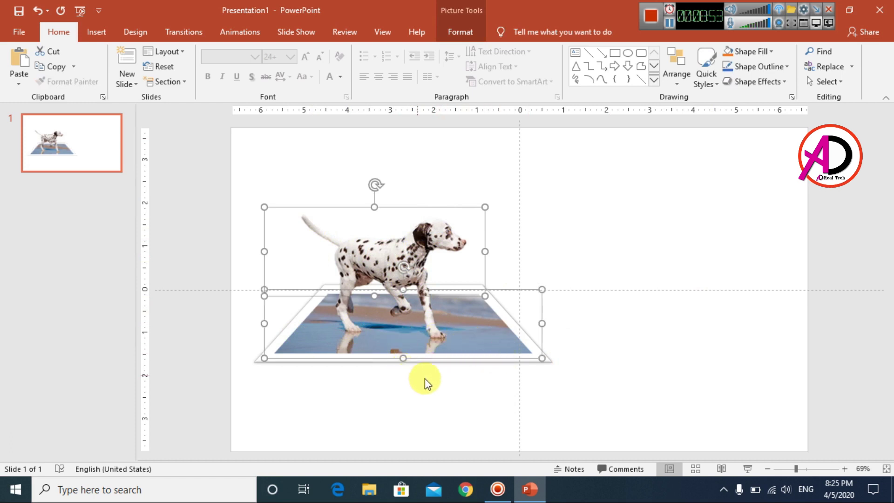
left_click(624, 329)
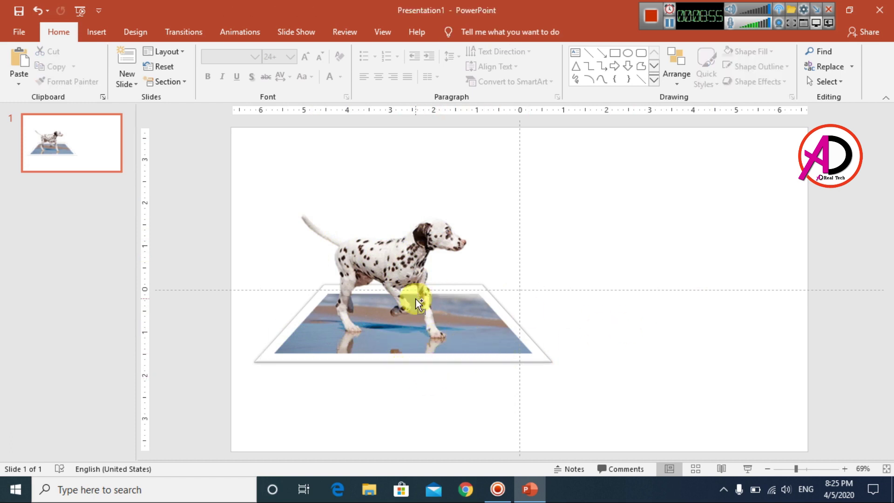
left_click(378, 241)
left_click(497, 357, "shift")
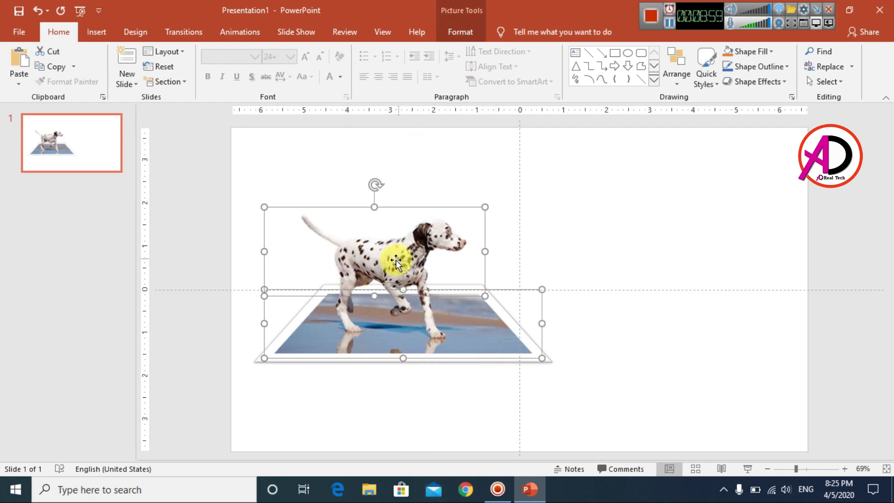
- Group the selected dalmatian and beach photo into a single object
right_click(390, 241)
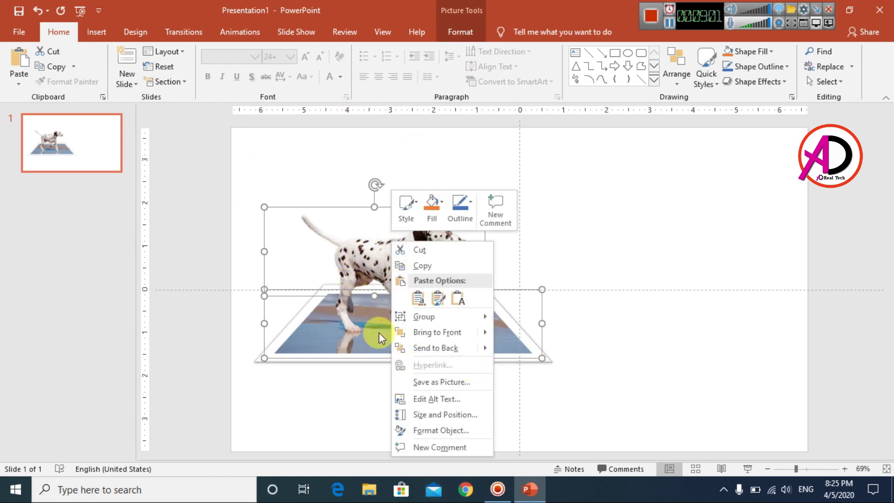
mouse_move(441, 316)
left_click(550, 317)
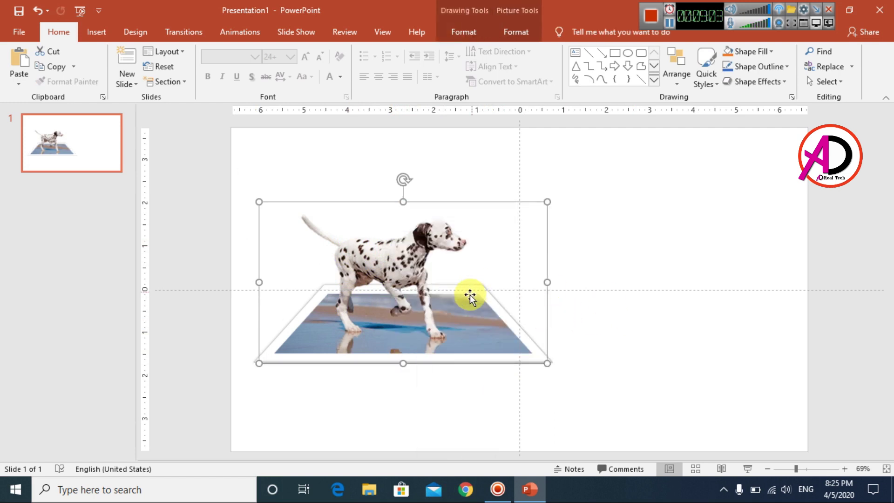
- Enlarge and reposition the dog-and-beach group so it fills most of the slide
left_click_drag(403, 298, 495, 298)
mouse_move(486, 227)
left_mouse_down()
mouse_move(485, 190)
mouse_move(484, 217)
left_mouse_up()
left_click_drag(635, 382, 685, 415)
left_click_drag(554, 315, 501, 285)
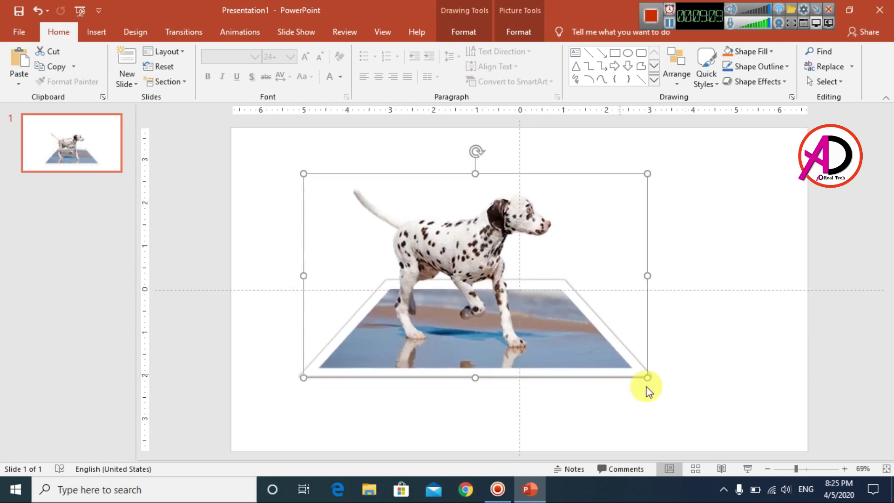
left_click_drag(648, 375, 727, 422)
left_click_drag(569, 311, 567, 303)
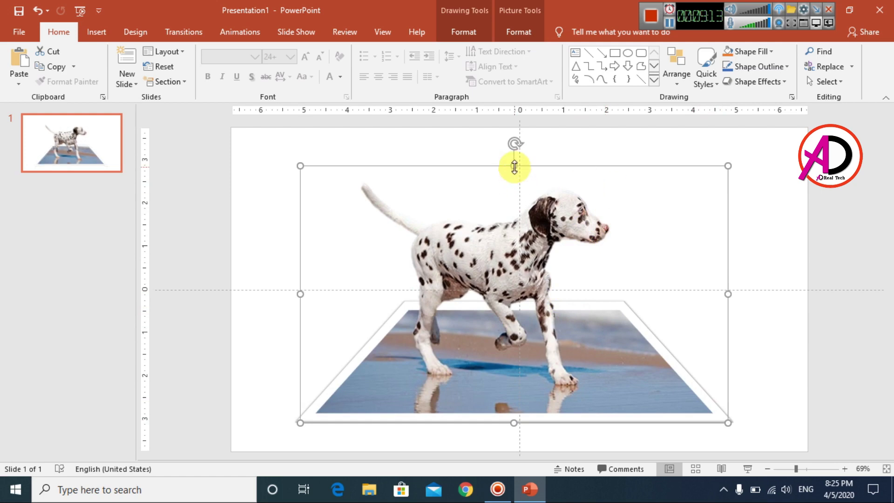
left_click_drag(300, 294, 302, 291)
left_click(777, 328)
scroll(768, 344, "down", 1)
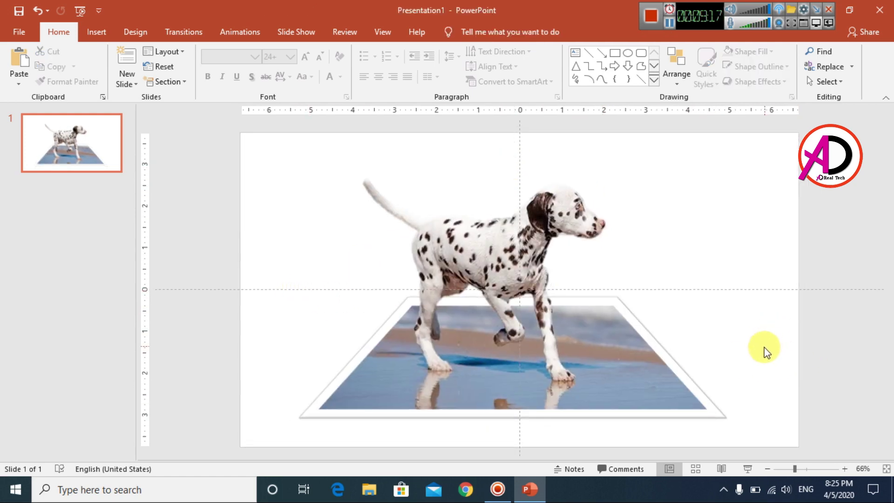
scroll(764, 350, "down", 2)
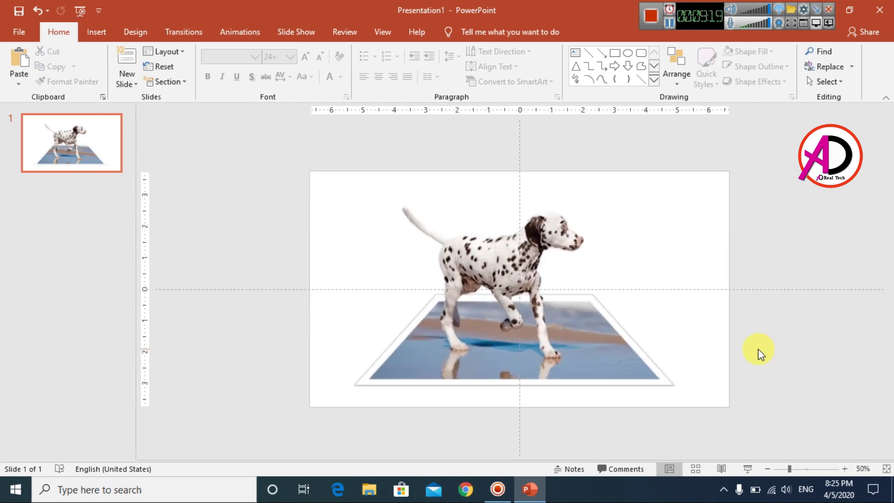
scroll(758, 348, "up", 2)
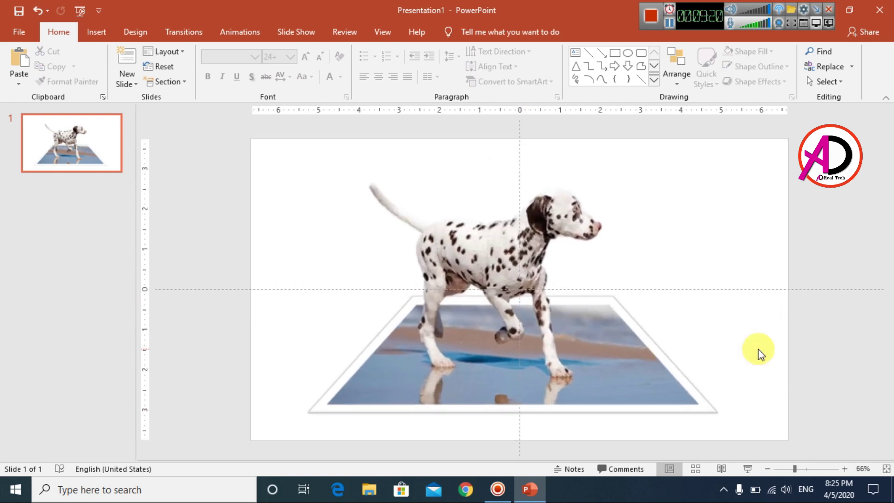
- Fill the slide background with solid yellow at 44% transparency from Design > Format Background
left_click(138, 35)
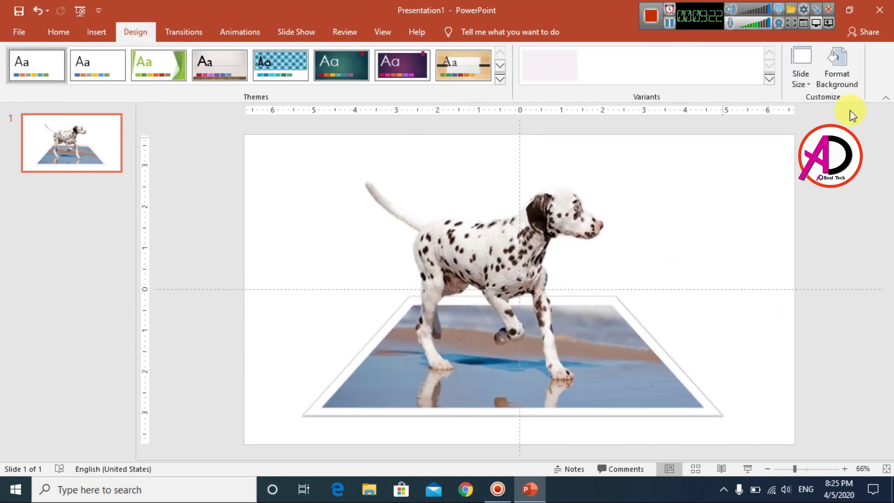
left_click(834, 76)
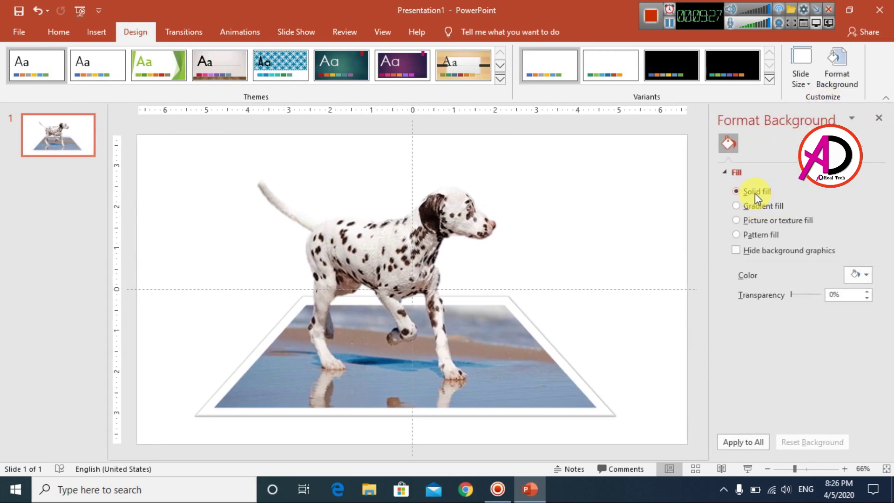
left_click(867, 276)
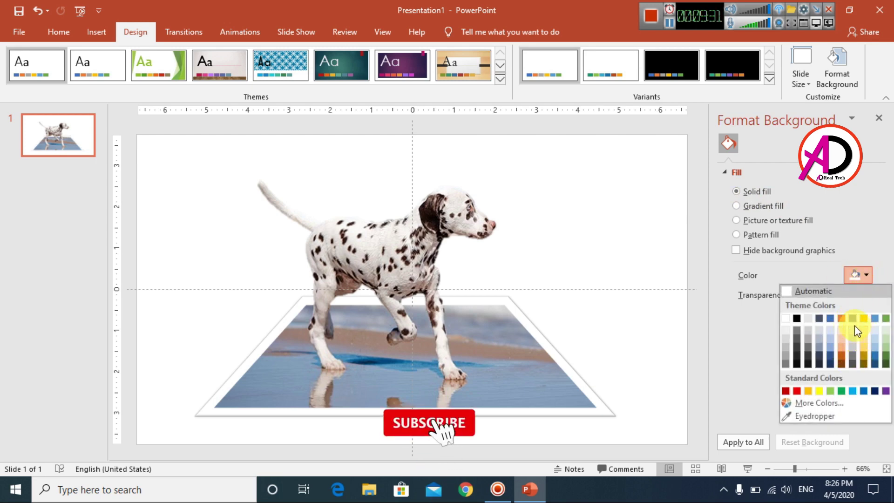
left_click(819, 391)
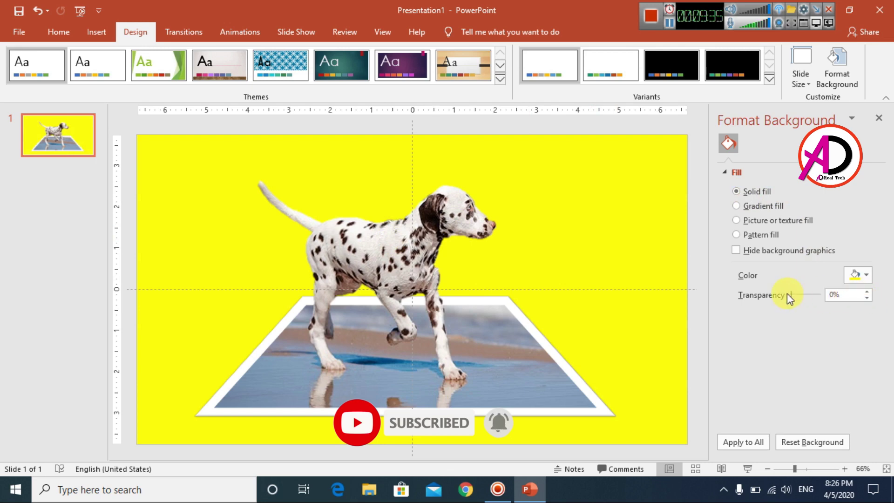
left_click_drag(799, 294, 809, 294)
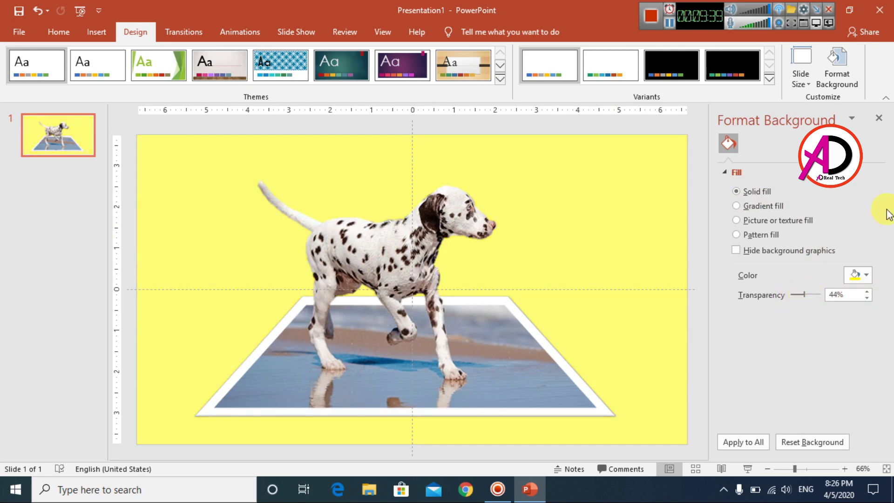
left_click(880, 120)
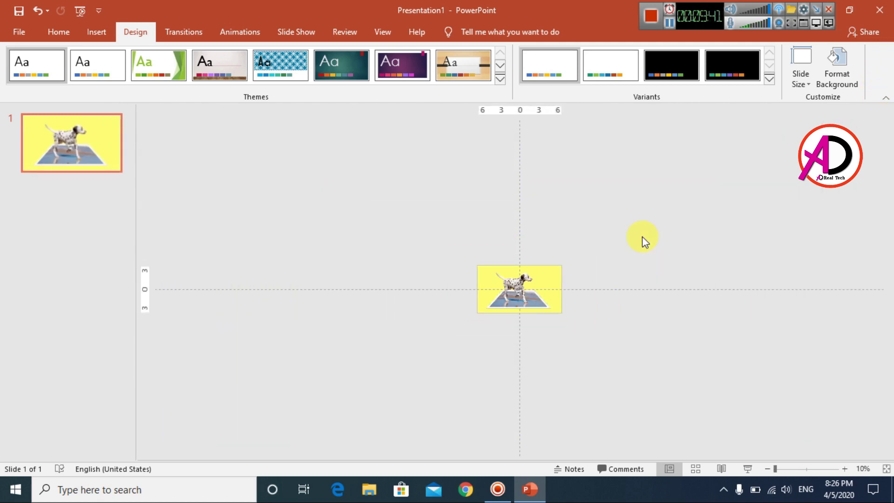